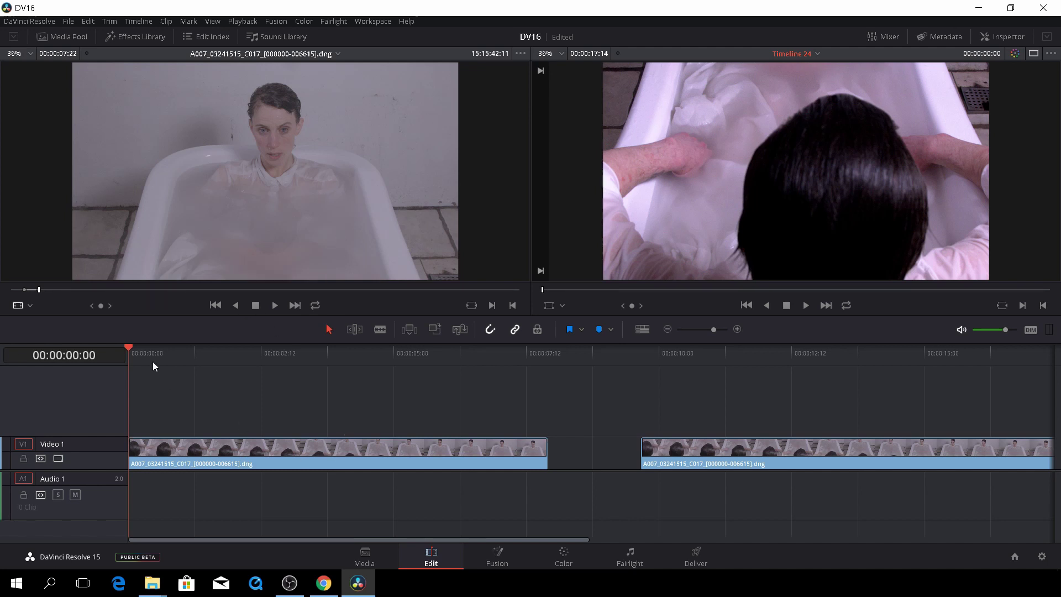
- Duplicate the first bathtub clip onto a new Video 2 track and select the Video 1 original
{"action": "left_click_drag", "start_coordinate": [131, 348], "coordinate": [331, 381]}
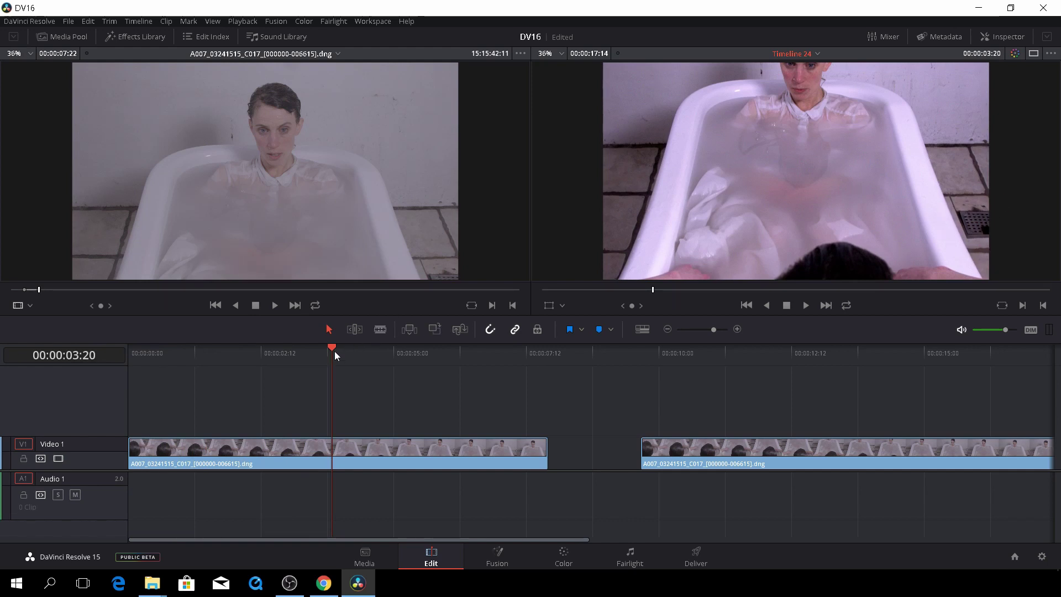
{"action": "left_click_drag", "start_coordinate": [332, 349], "coordinate": [121, 370]}
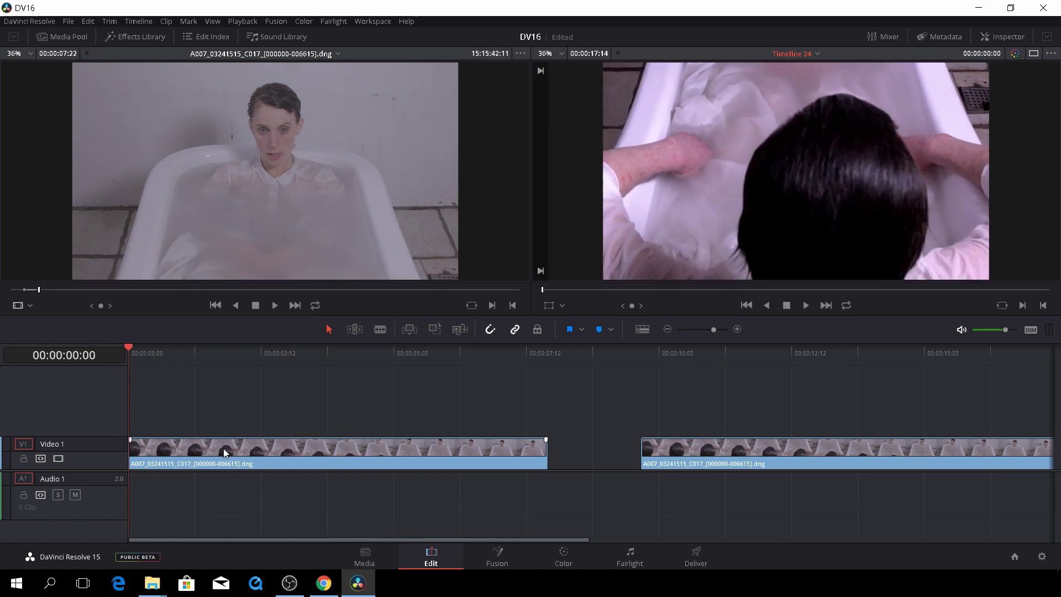
{"action": "left_click_drag", "start_coordinate": [224, 447], "coordinate": [217, 425]}
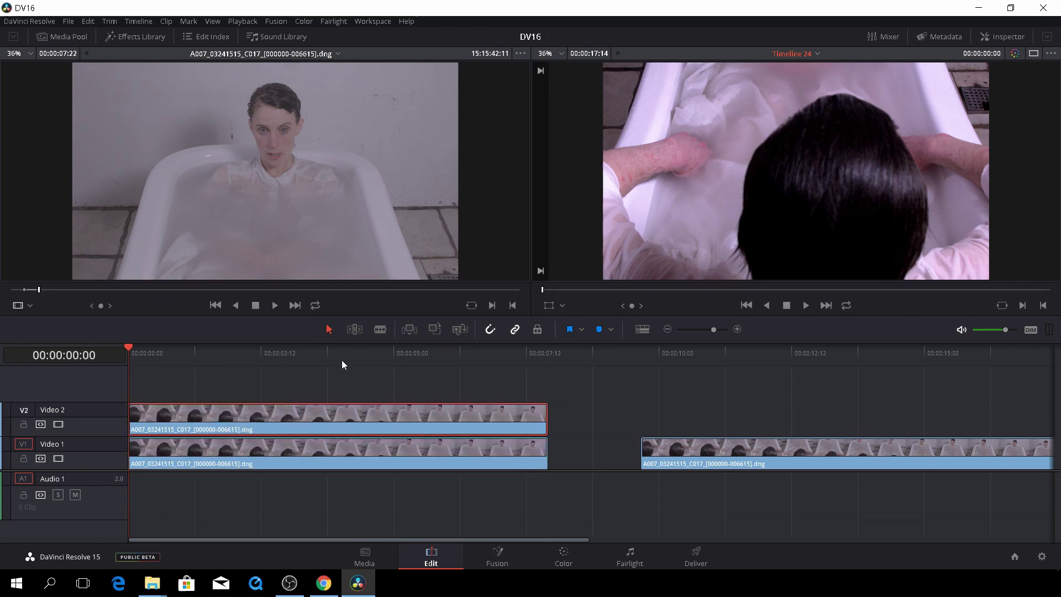
{"action": "left_click", "coordinate": [368, 451]}
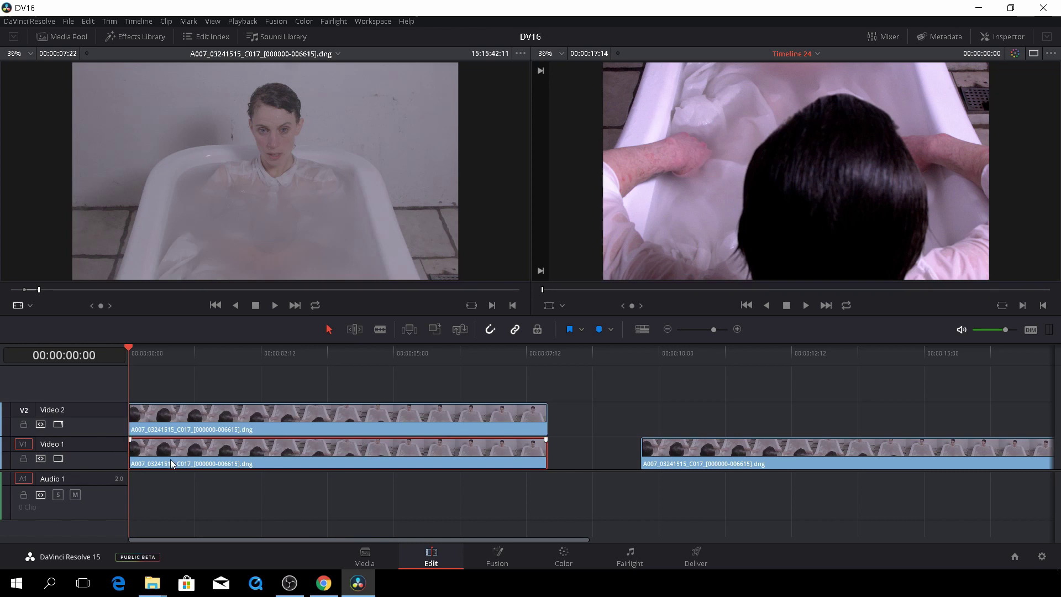
- Disable the original Video 1 clip and add serial node 03 after node 01 on the Color page
{"action": "key", "text": "d"}
{"action": "left_click", "coordinate": [555, 564]}
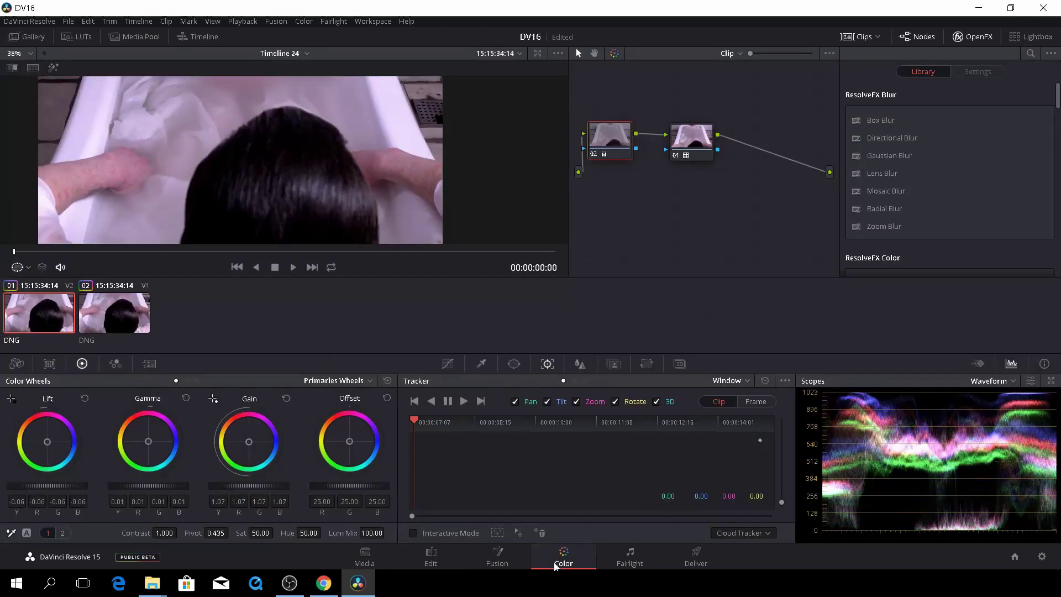
{"action": "left_click", "coordinate": [703, 141]}
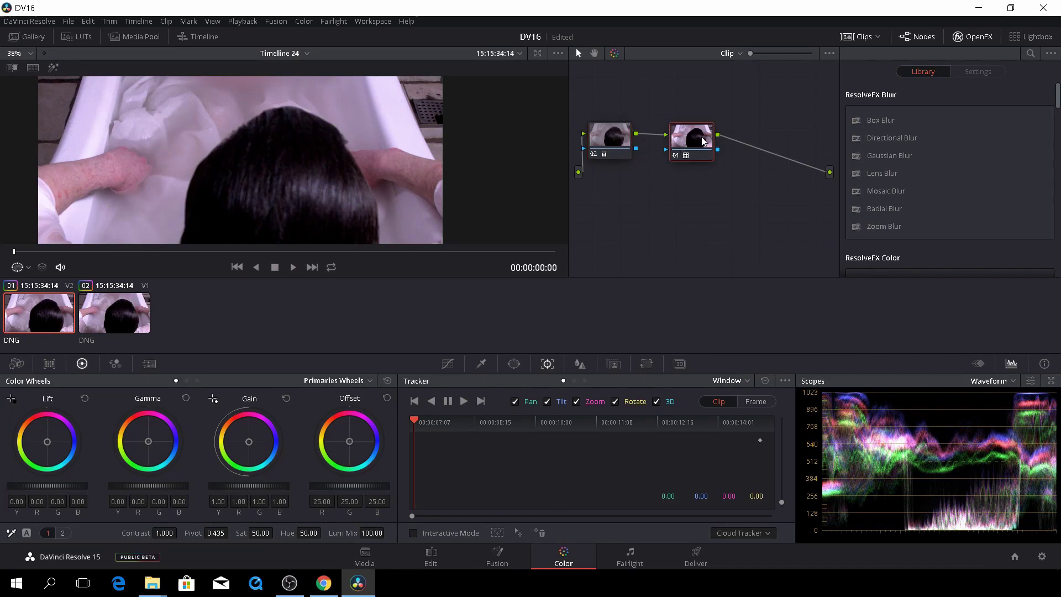
{"action": "key", "text": "alt+s"}
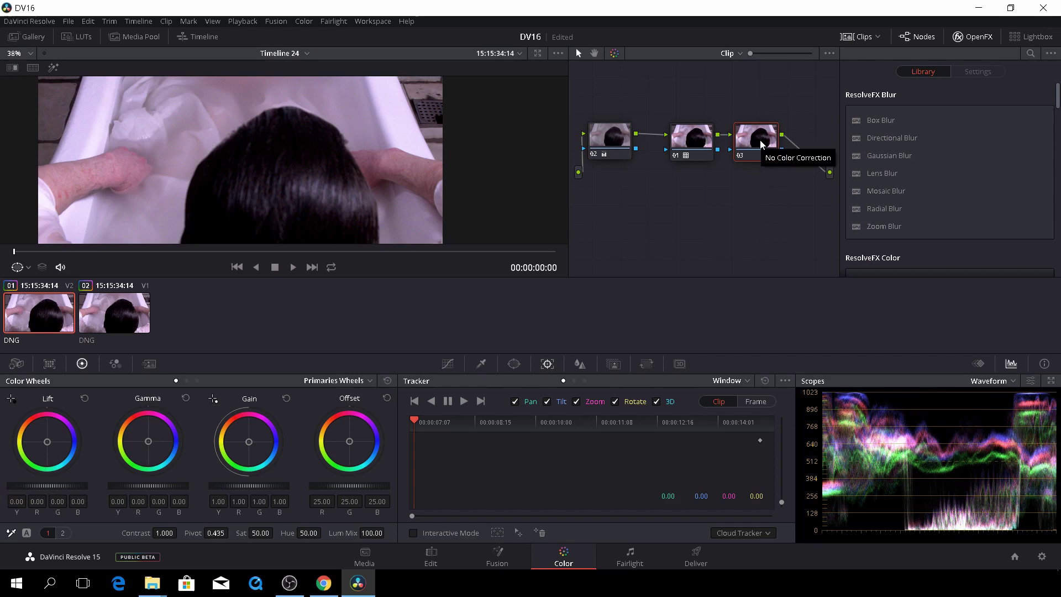
{"action": "left_click_drag", "start_coordinate": [759, 145], "coordinate": [768, 148]}
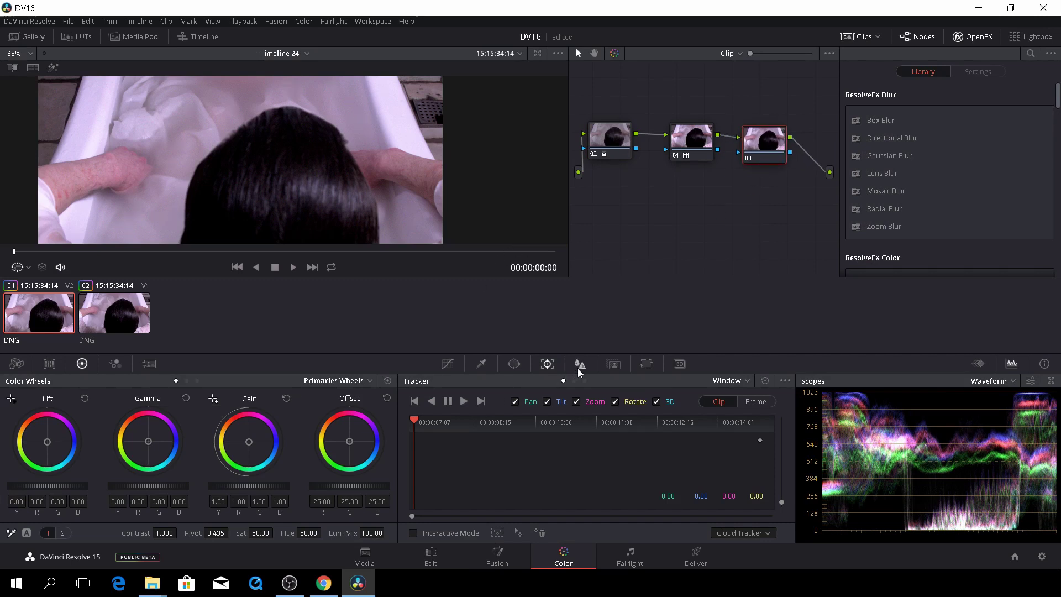
- Enable a curve window on node 03 and enlarge the viewer for drawing the mask
{"action": "left_click", "coordinate": [518, 367]}
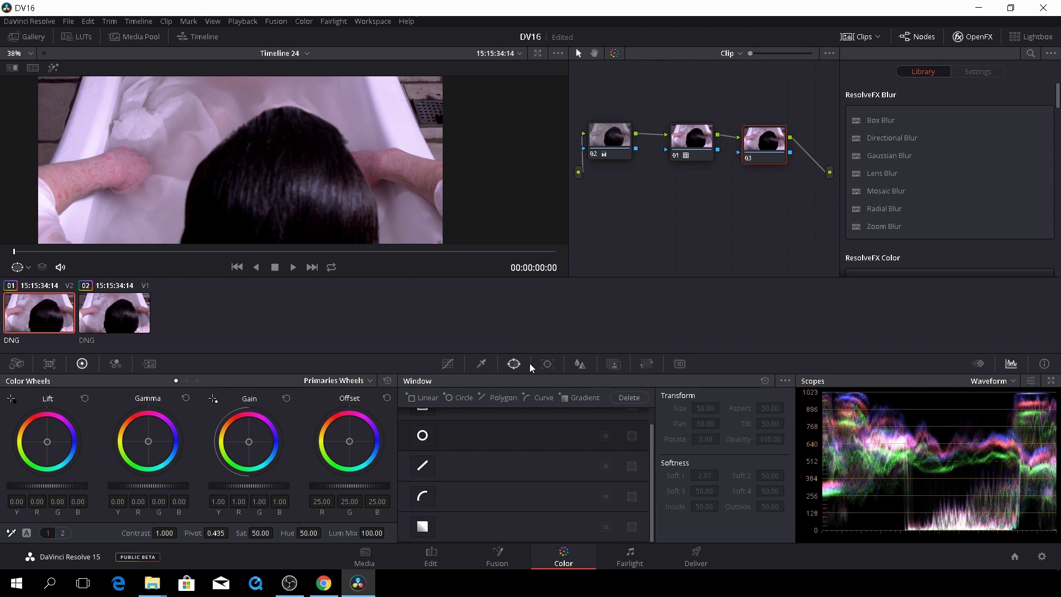
{"action": "left_click", "coordinate": [423, 496]}
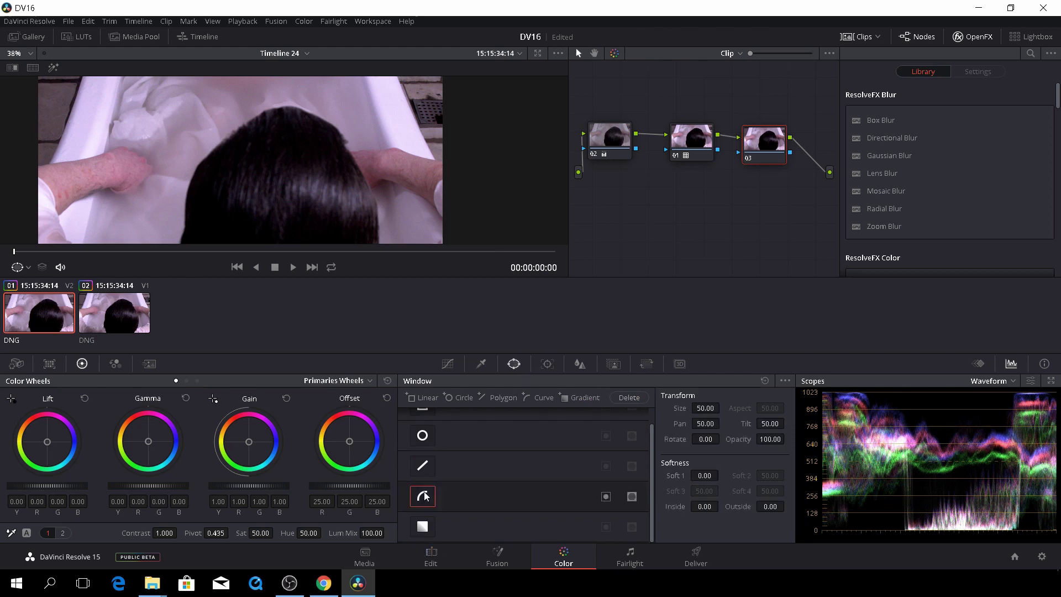
{"action": "scroll", "coordinate": [395, 197], "scroll_direction": "up", "scroll_amount": 2}
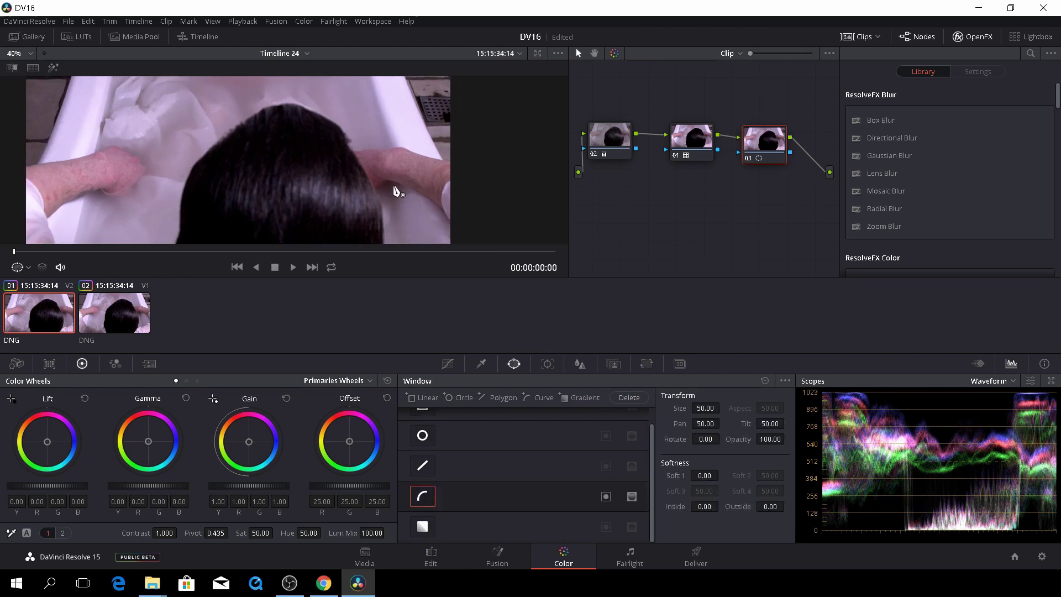
{"action": "scroll", "coordinate": [387, 205], "scroll_direction": "down", "scroll_amount": 1}
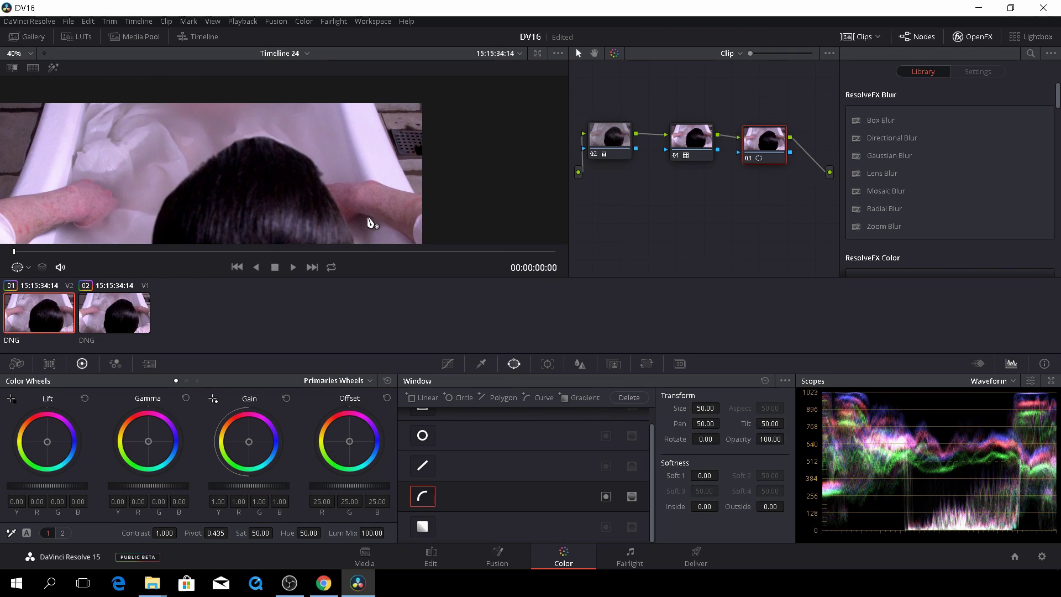
{"action": "key", "text": "alt+f"}
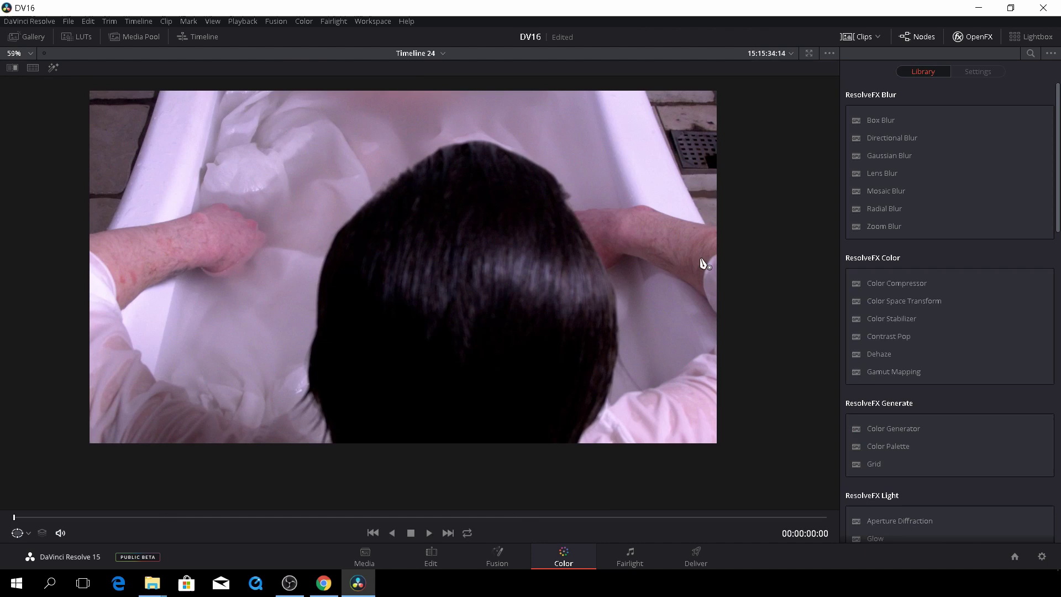
- Draw a closed curve mask along the tub's right edge, extending past the frame's top and right
{"action": "left_click", "coordinate": [704, 223]}
{"action": "left_click", "coordinate": [661, 128]}
{"action": "scroll", "coordinate": [645, 88], "scroll_direction": "down", "scroll_amount": 4}
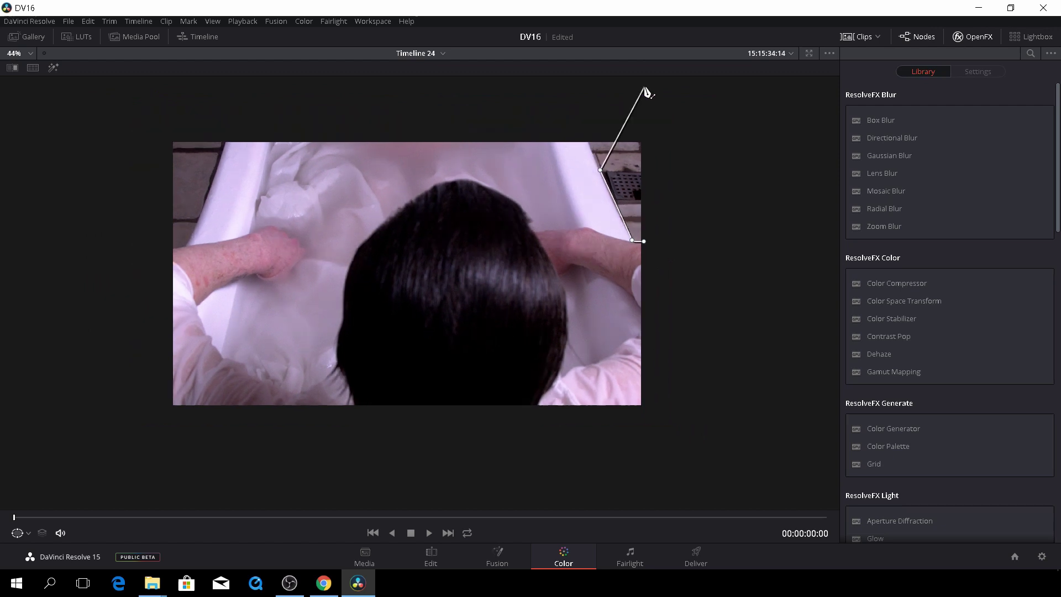
{"action": "left_click", "coordinate": [555, 106]}
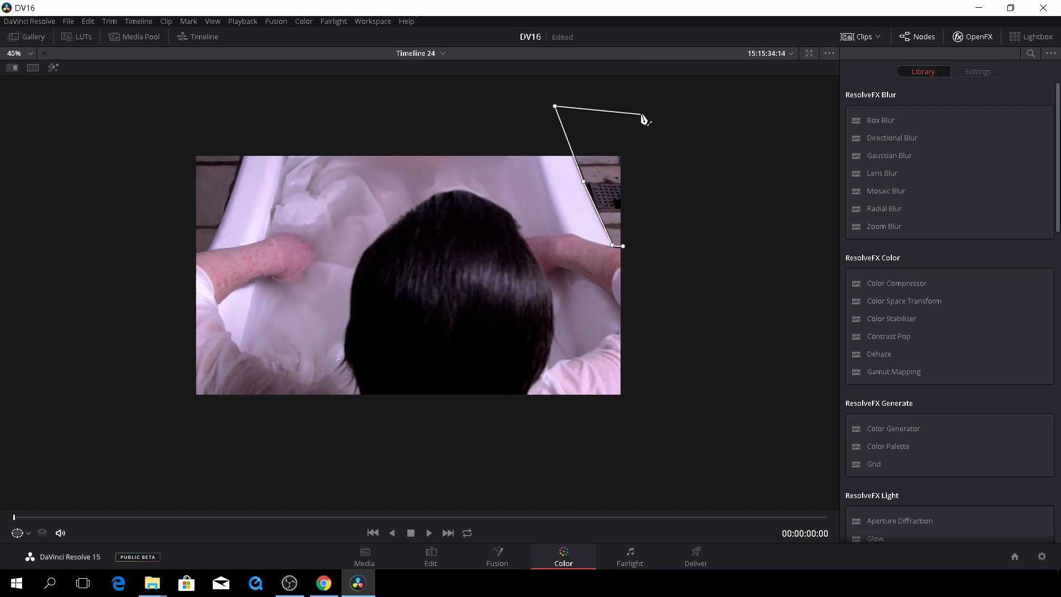
{"action": "left_click", "coordinate": [642, 112]}
{"action": "left_click", "coordinate": [691, 266]}
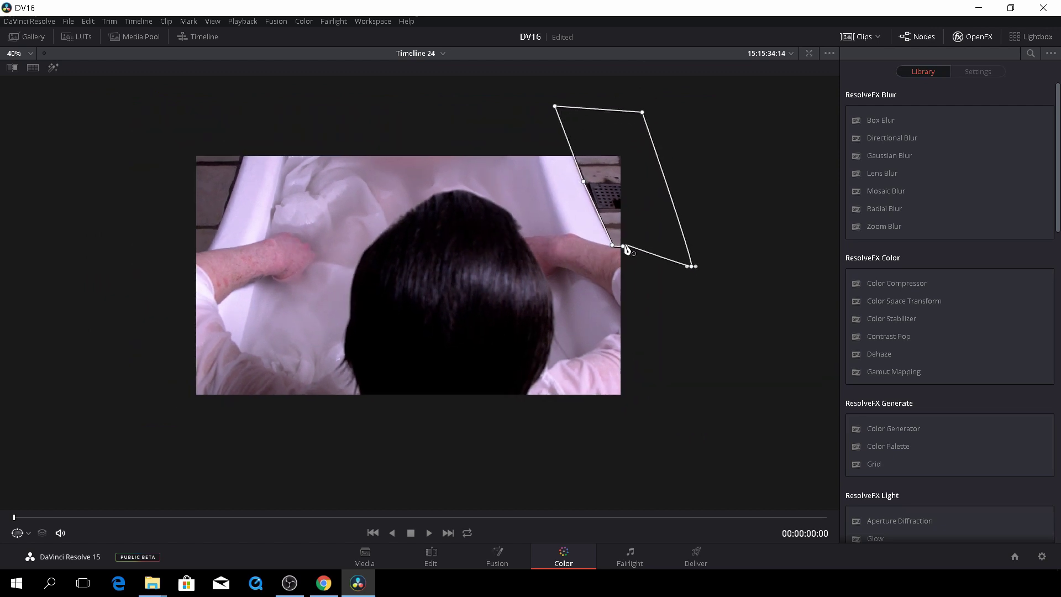
{"action": "left_click", "coordinate": [624, 247]}
{"action": "key", "text": "alt+f"}
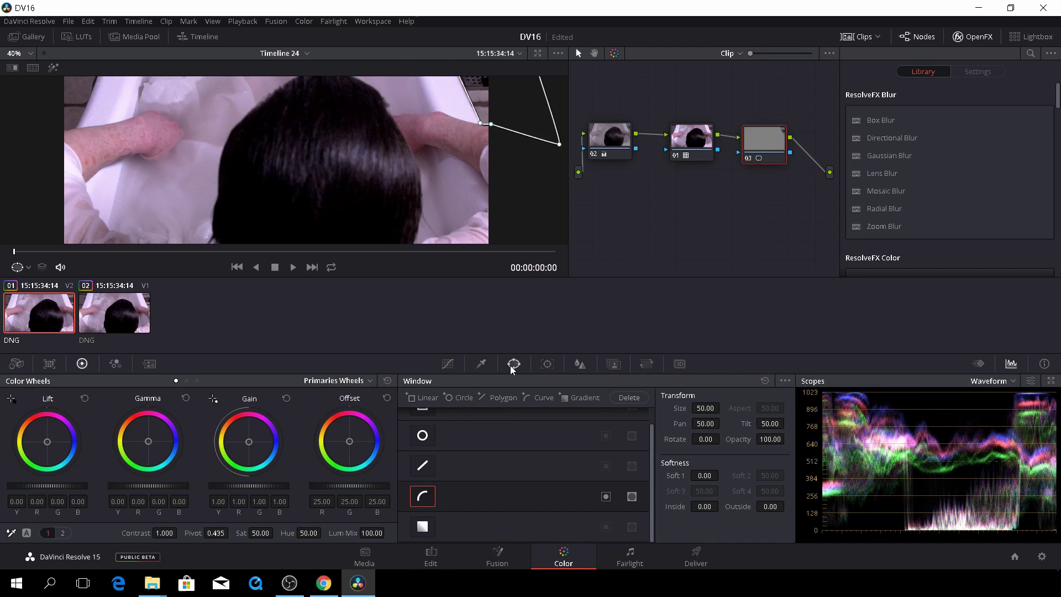
- Track node 03's curve window forward through the whole clip
{"action": "left_click", "coordinate": [545, 364]}
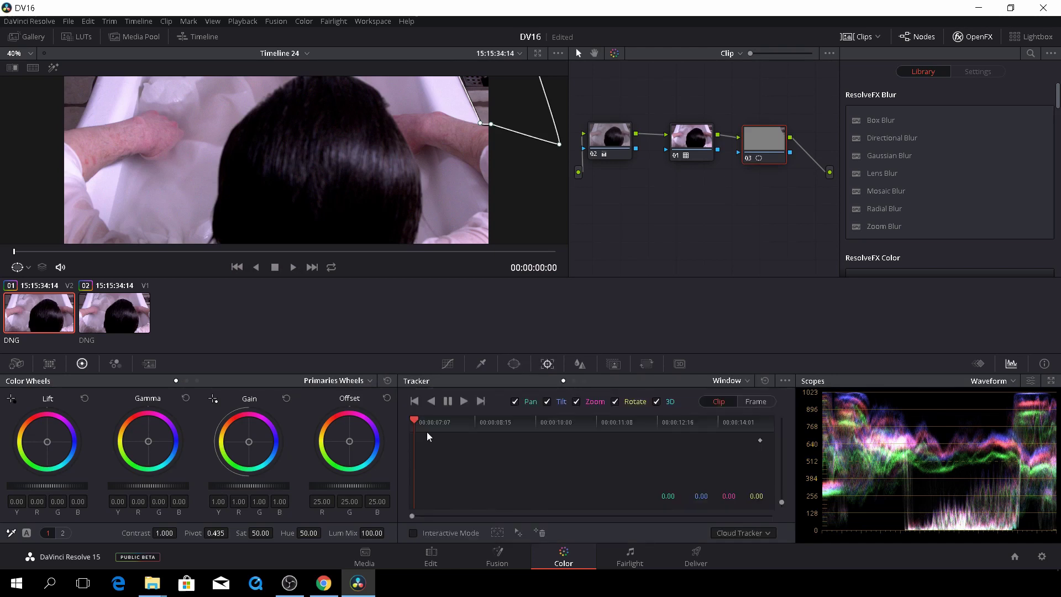
{"action": "left_click", "coordinate": [466, 400]}
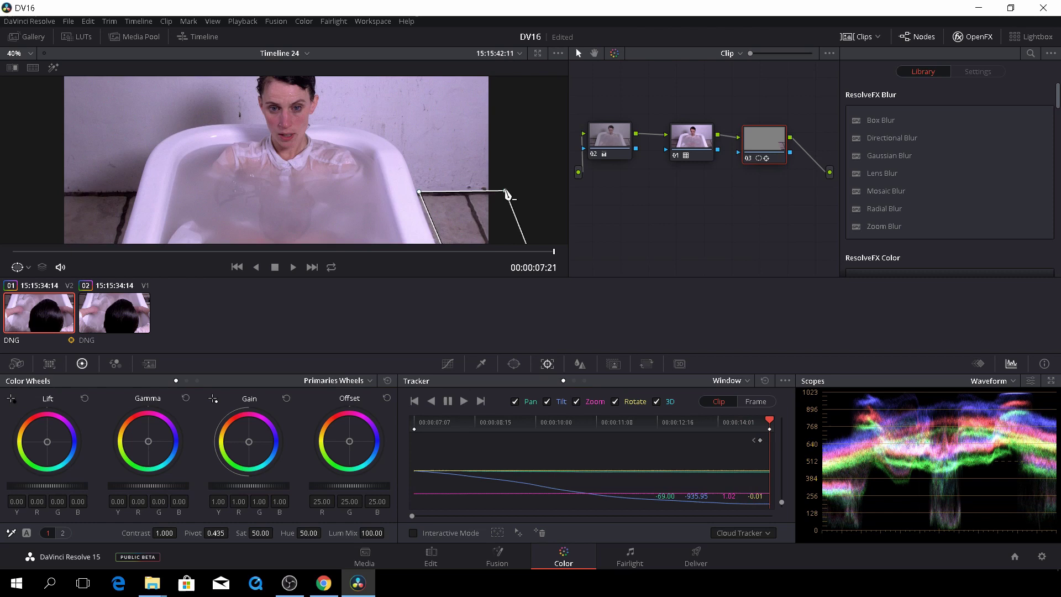
- Adjust the mask's left corners and right-side point so it fits the tub's edge
{"action": "scroll", "coordinate": [492, 218], "scroll_direction": "down", "scroll_amount": 1}
{"action": "scroll", "coordinate": [492, 218], "scroll_direction": "down", "scroll_amount": 1}
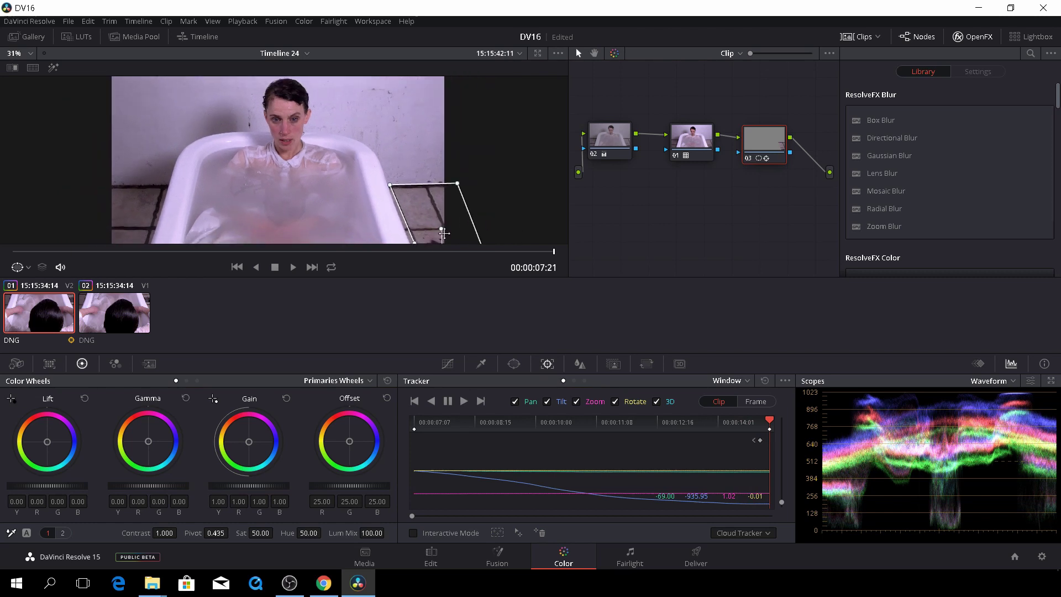
{"action": "left_click_drag", "start_coordinate": [510, 213], "coordinate": [524, 150]}
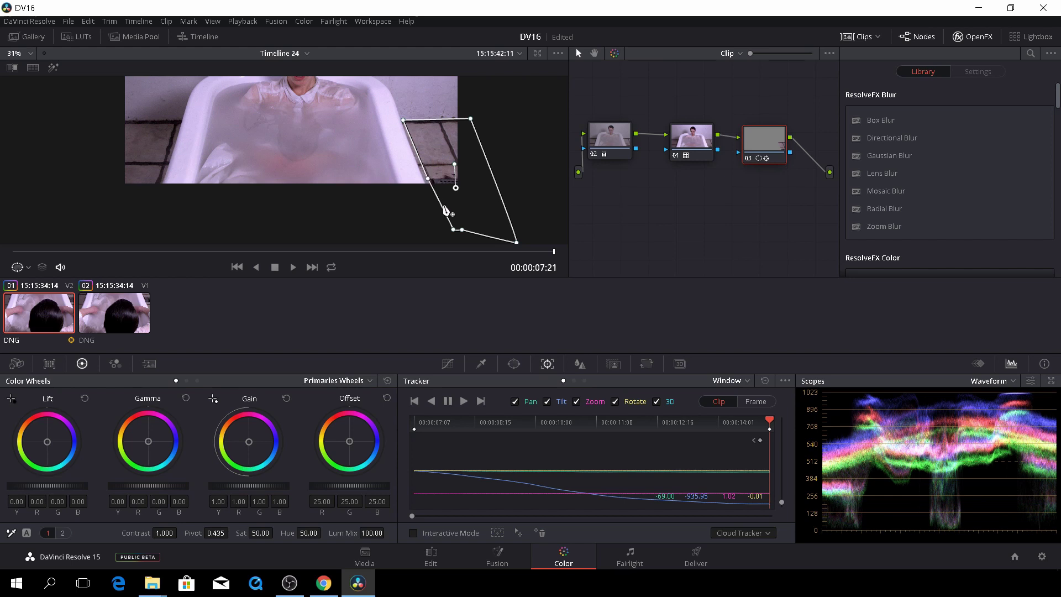
{"action": "scroll", "coordinate": [430, 184], "scroll_direction": "up", "scroll_amount": 5}
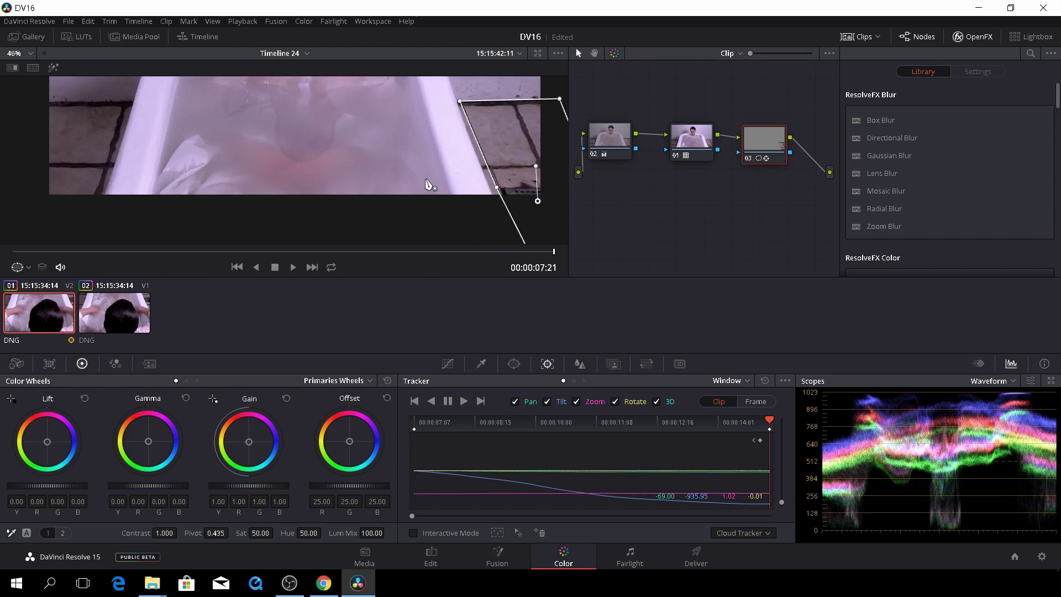
{"action": "left_click_drag", "start_coordinate": [338, 221], "coordinate": [343, 177]}
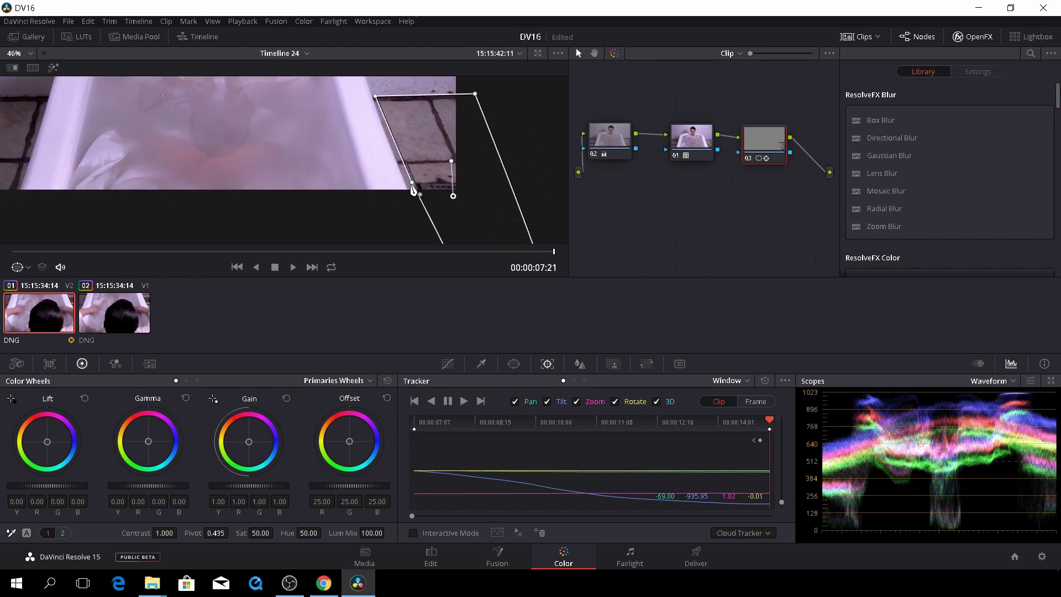
{"action": "left_click_drag", "start_coordinate": [414, 187], "coordinate": [407, 184]}
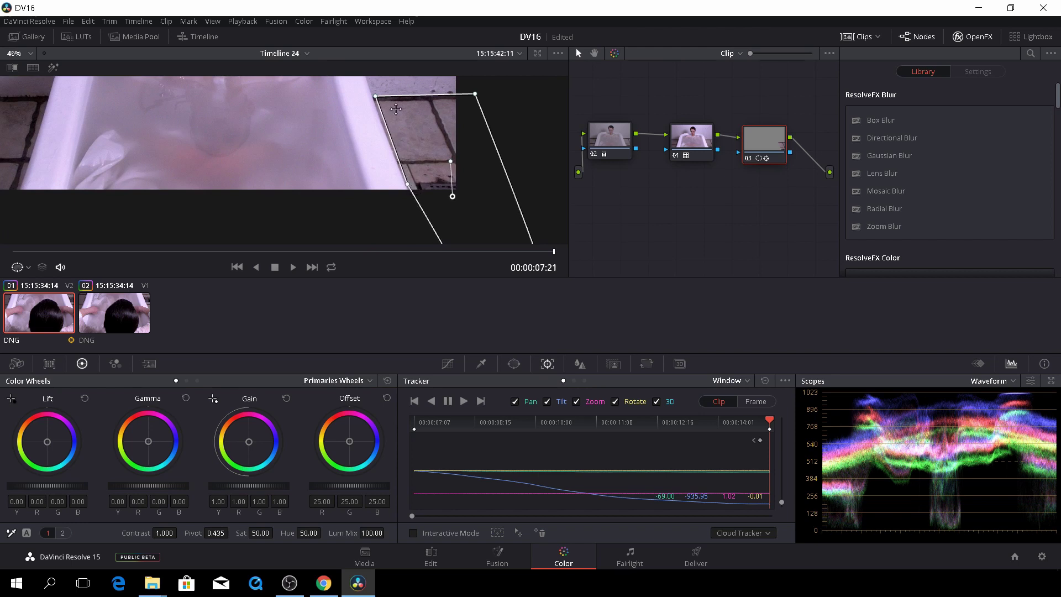
{"action": "left_click_drag", "start_coordinate": [377, 97], "coordinate": [372, 97]}
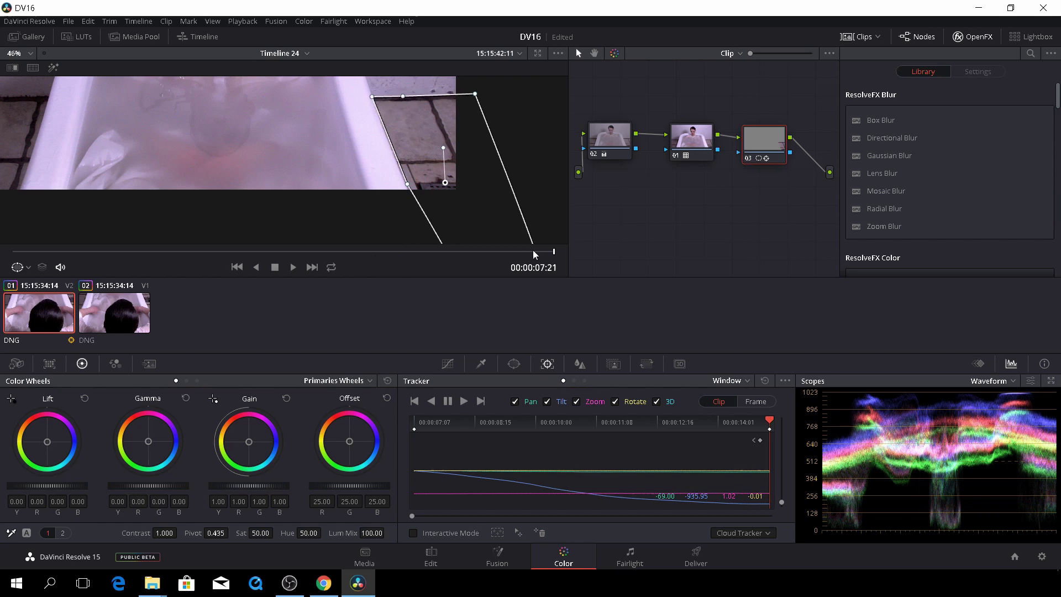
{"action": "left_click_drag", "start_coordinate": [554, 252], "coordinate": [237, 254]}
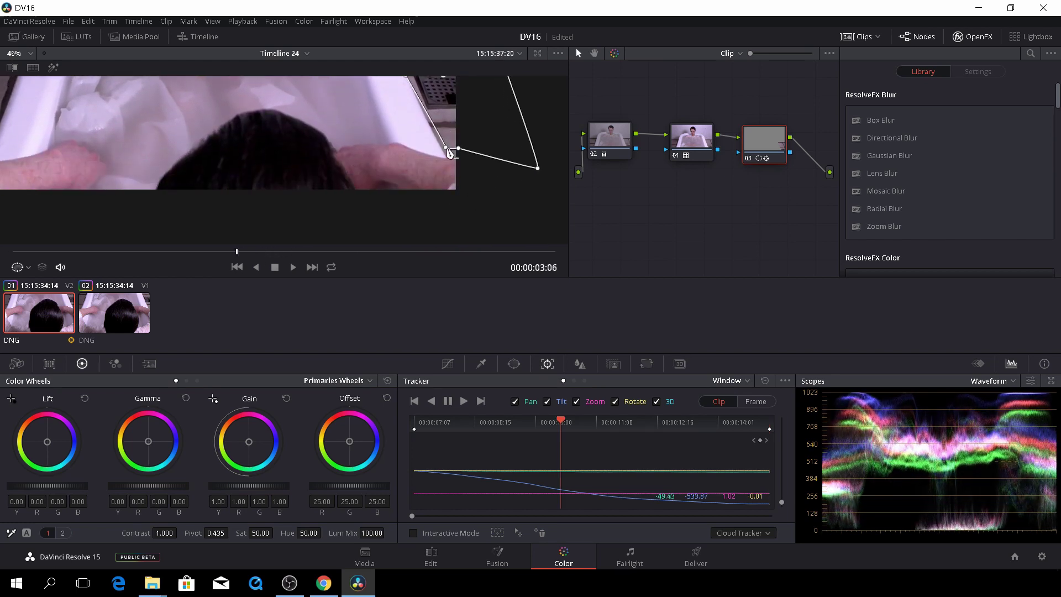
{"action": "mouse_move", "coordinate": [462, 152]}
{"action": "left_mouse_down"}
{"action": "mouse_move", "coordinate": [461, 165]}
{"action": "mouse_move", "coordinate": [450, 163]}
{"action": "left_mouse_up"}
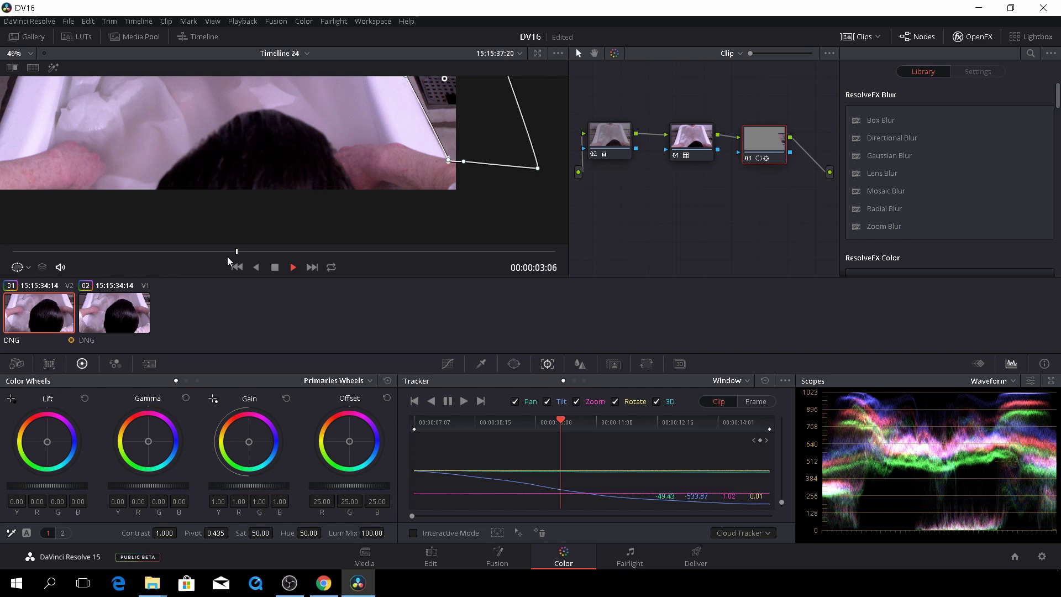
- Play back the tracked mask, then add an extra point to the window edge at an earlier frame
{"action": "key", "text": "space"}
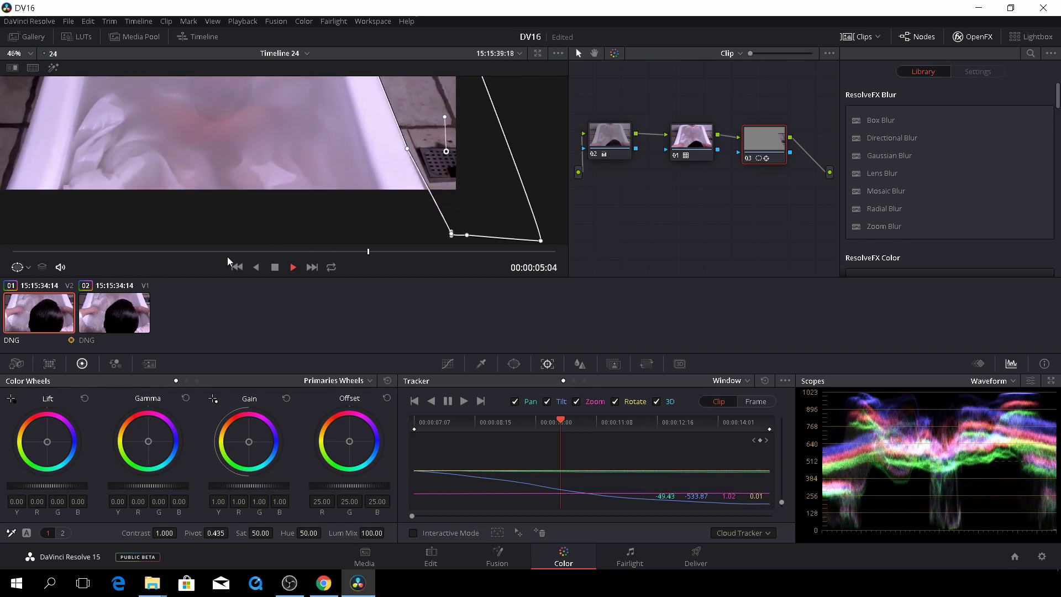
{"action": "key", "text": "space"}
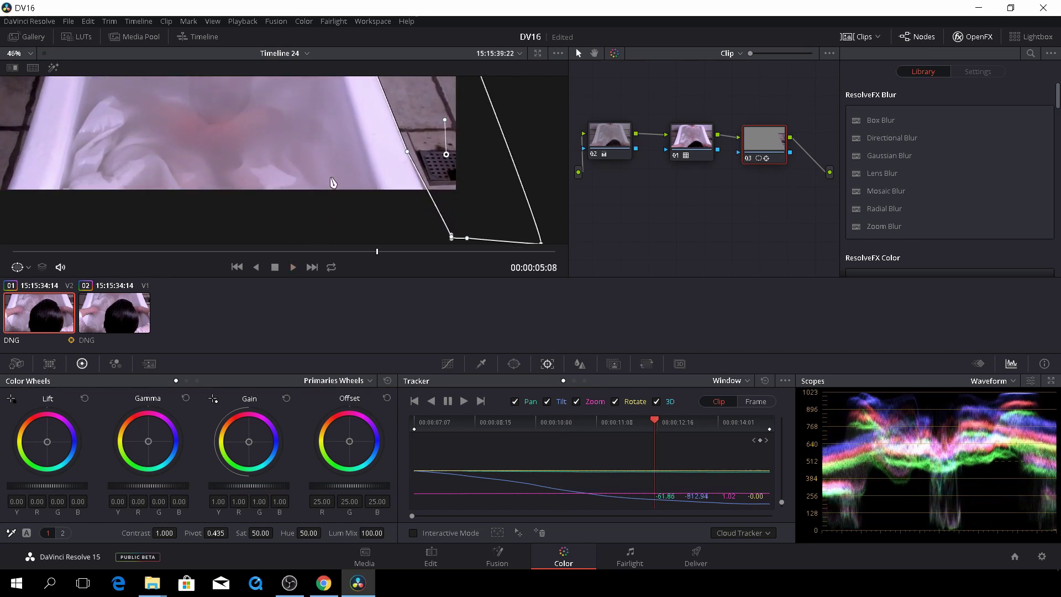
{"action": "scroll", "coordinate": [334, 188], "scroll_direction": "down", "scroll_amount": 1}
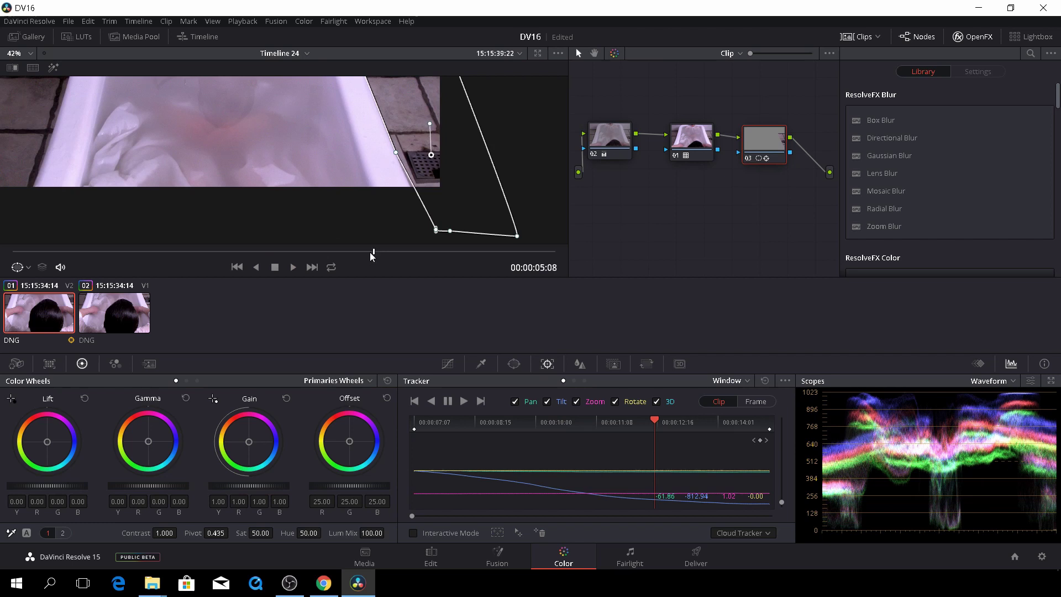
{"action": "left_click_drag", "start_coordinate": [372, 253], "coordinate": [237, 255]}
{"action": "left_click", "coordinate": [420, 133]}
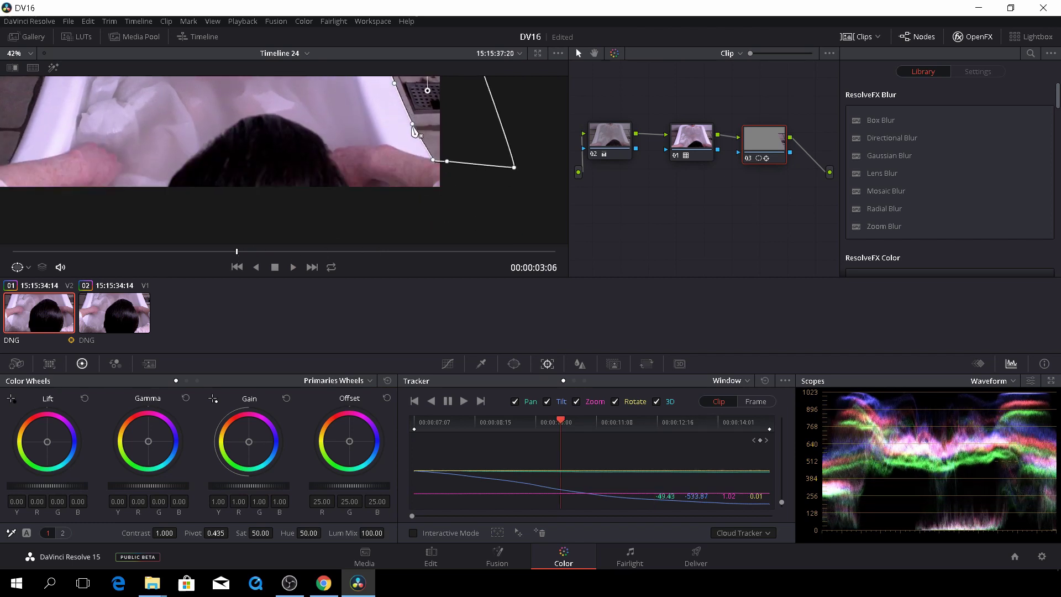
- Play the shot from the start several times to review the window tracking
{"action": "left_click_drag", "start_coordinate": [236, 253], "coordinate": [6, 259]}
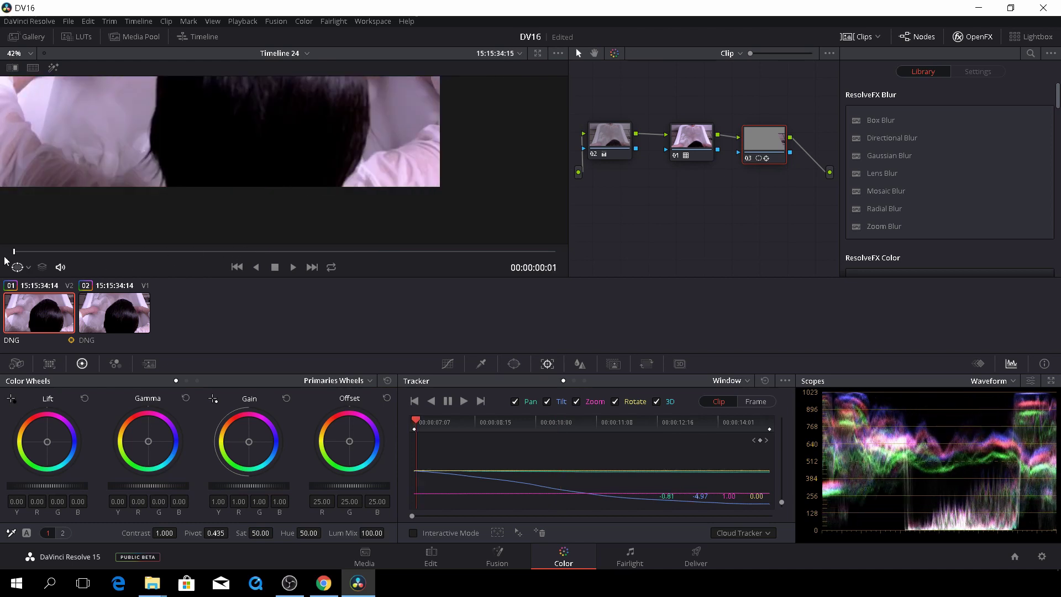
{"action": "key", "text": "space"}
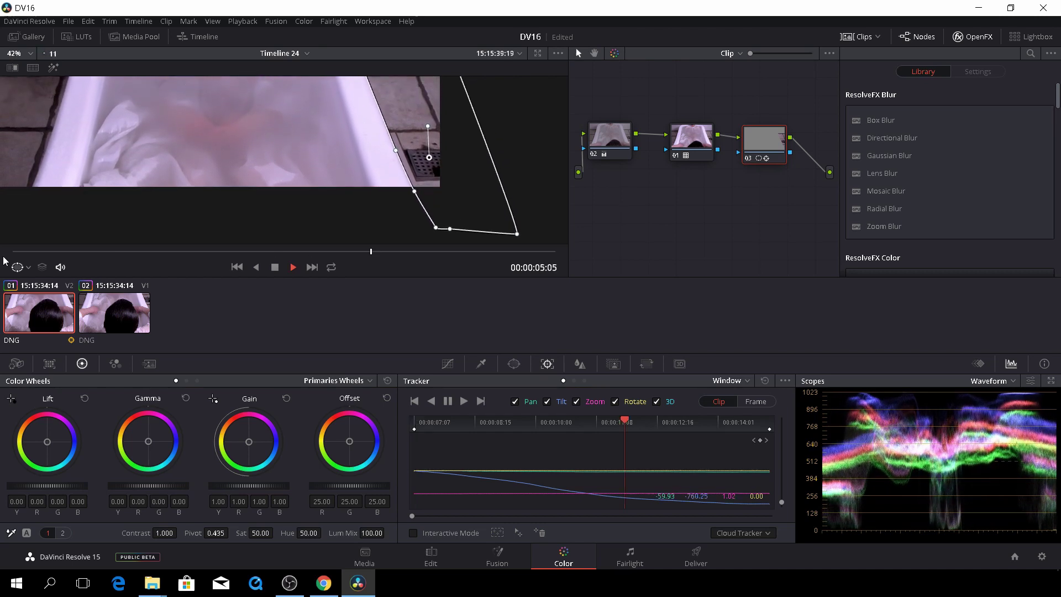
{"action": "key", "text": "space"}
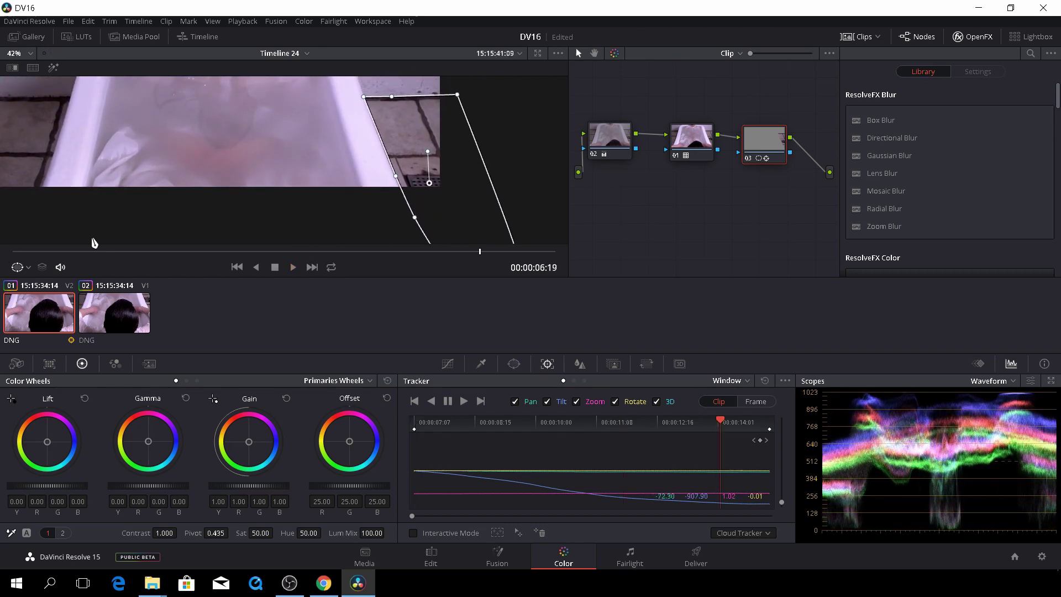
{"action": "left_click_drag", "start_coordinate": [481, 258], "coordinate": [17, 251]}
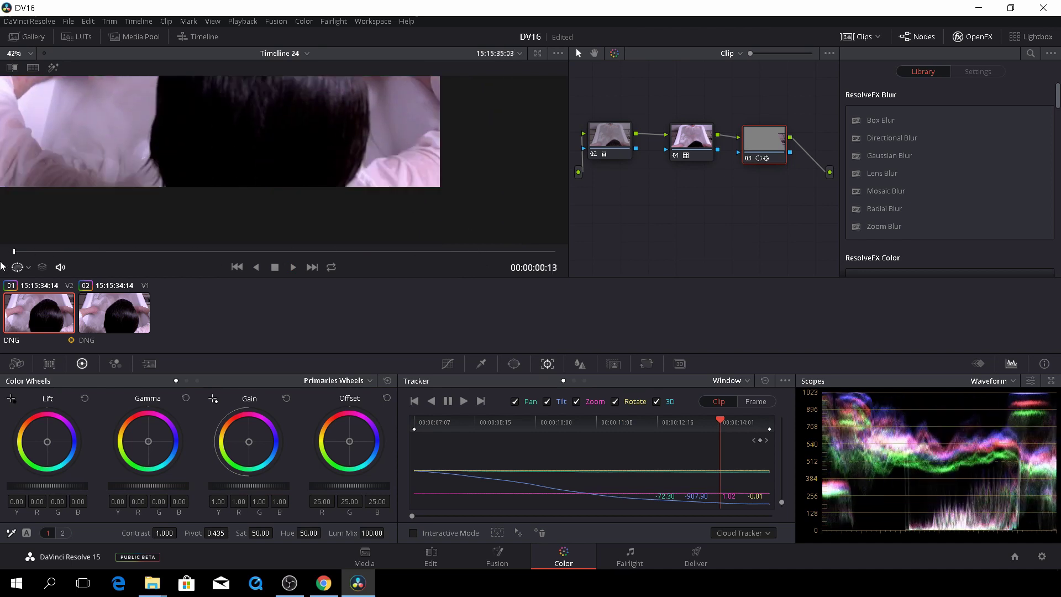
{"action": "key", "text": "space"}
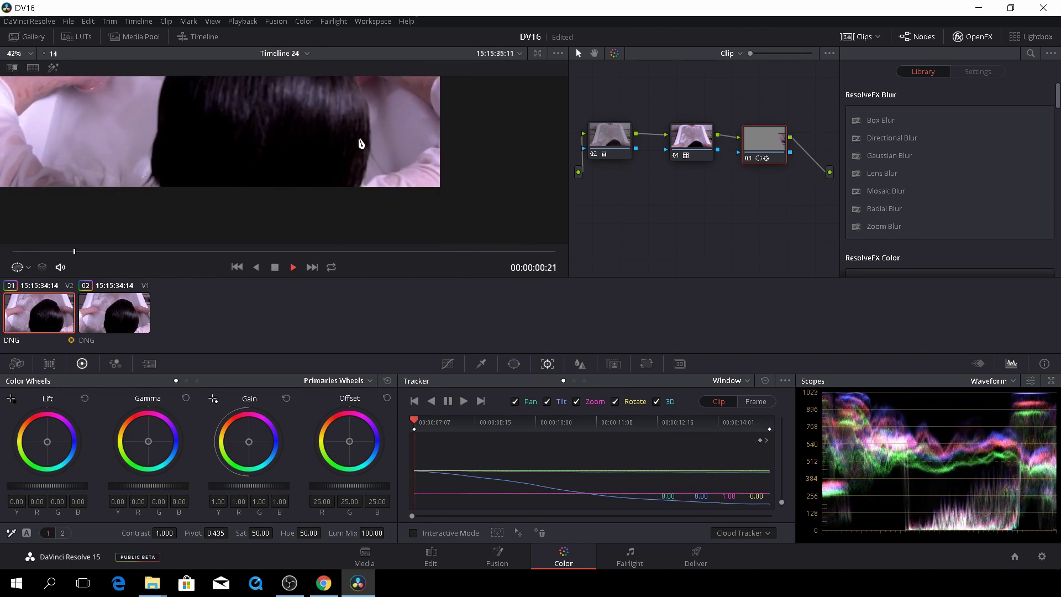
{"action": "key", "text": "space"}
{"action": "scroll", "coordinate": [411, 160], "scroll_direction": "up", "scroll_amount": 3}
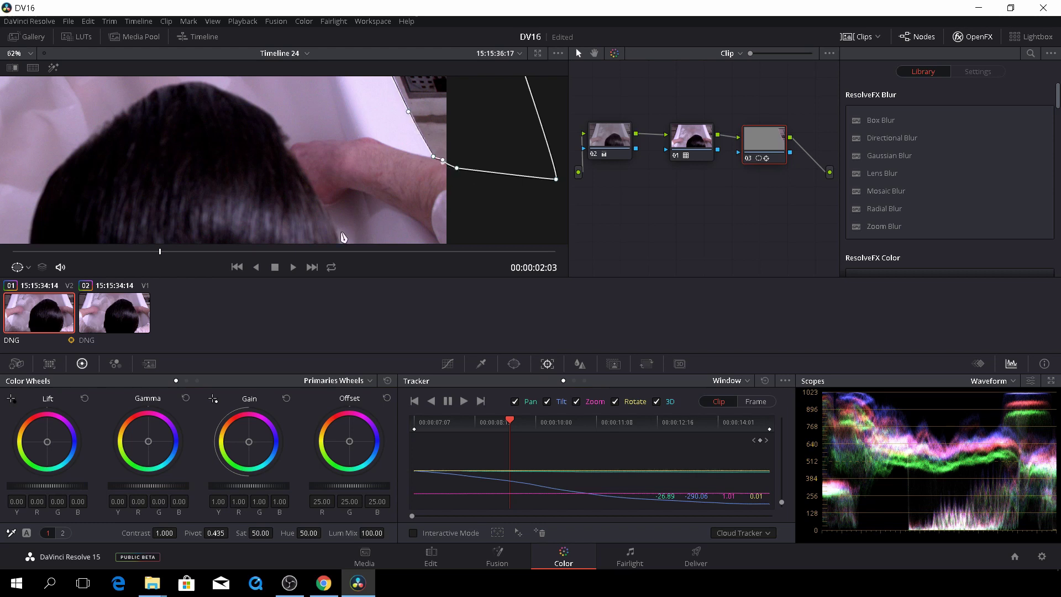
{"action": "key", "text": "space"}
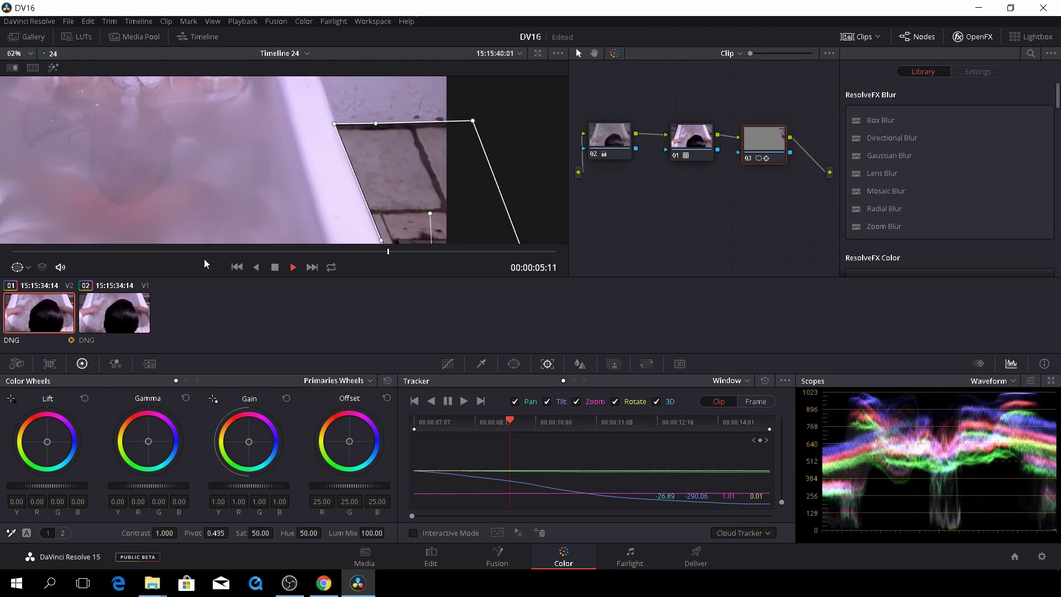
- Connect node 03's key to a new alpha output and invert the curve window's matte
{"action": "key", "text": "space"}
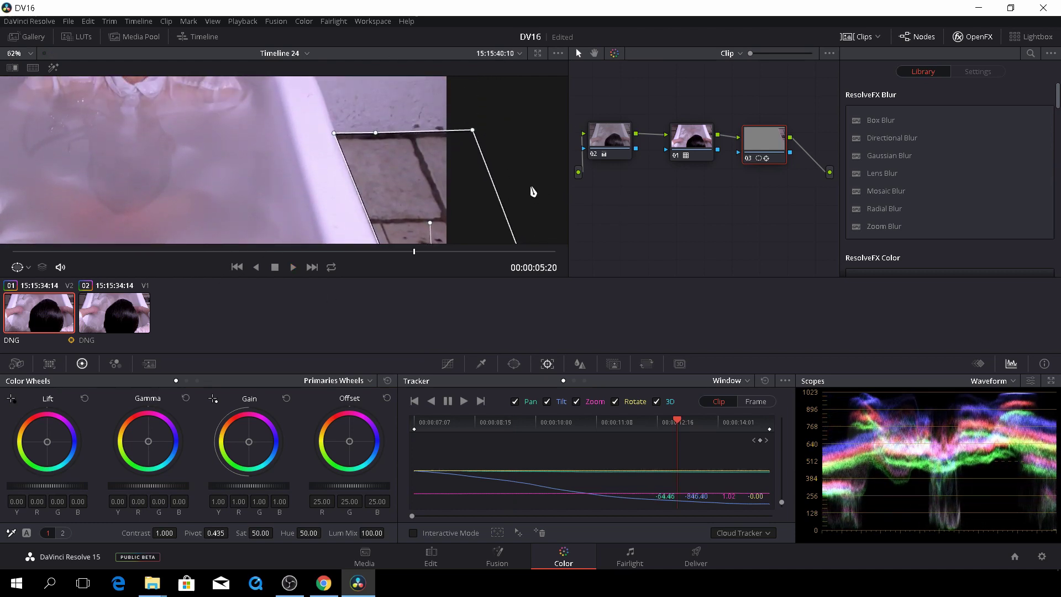
{"action": "right_click", "coordinate": [788, 215]}
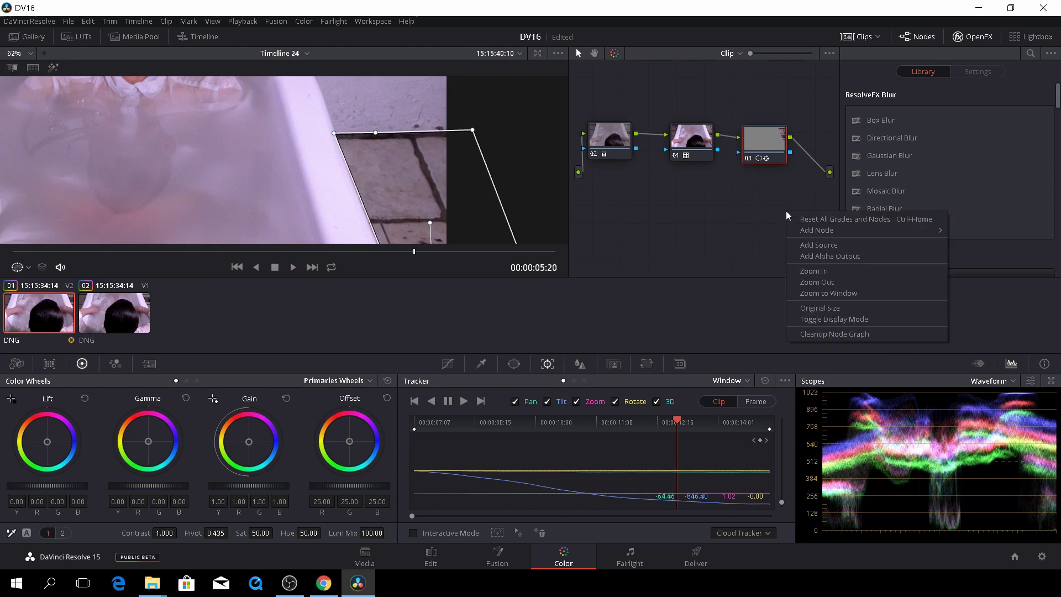
{"action": "left_click", "coordinate": [827, 255]}
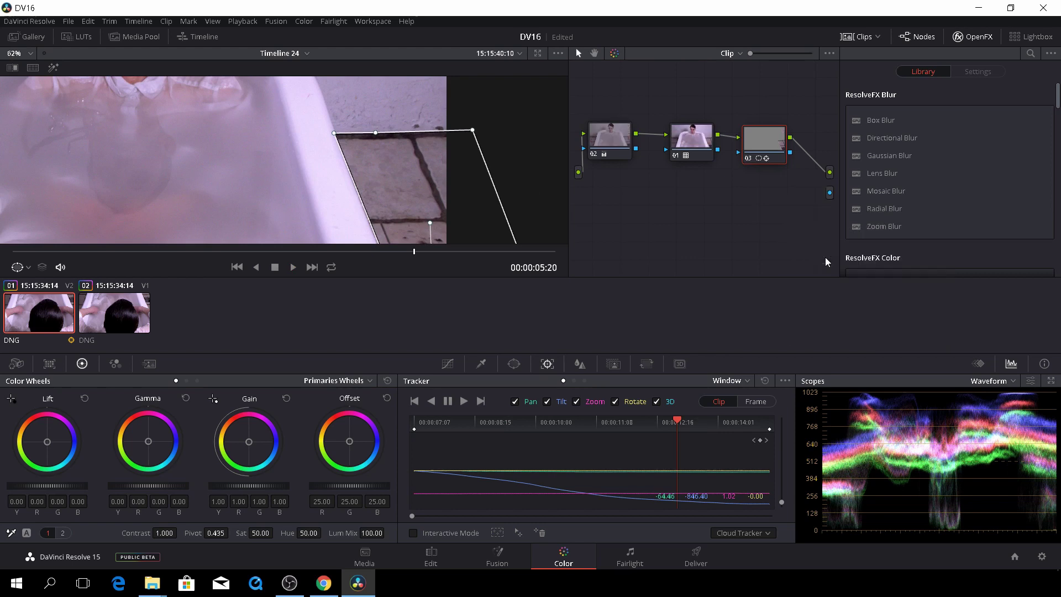
{"action": "left_click_drag", "start_coordinate": [791, 152], "coordinate": [832, 198]}
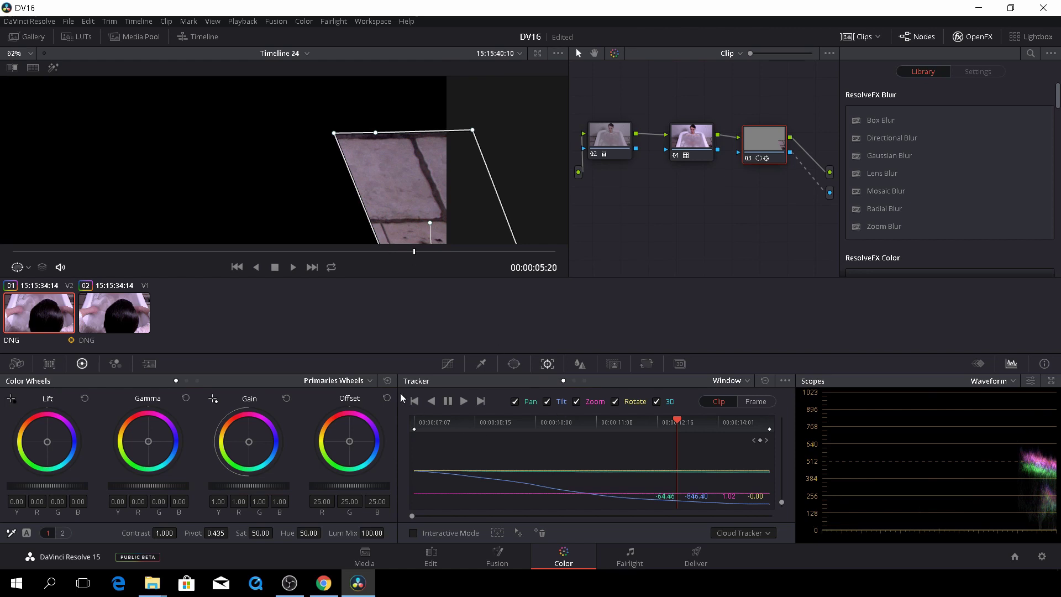
{"action": "left_click", "coordinate": [518, 364]}
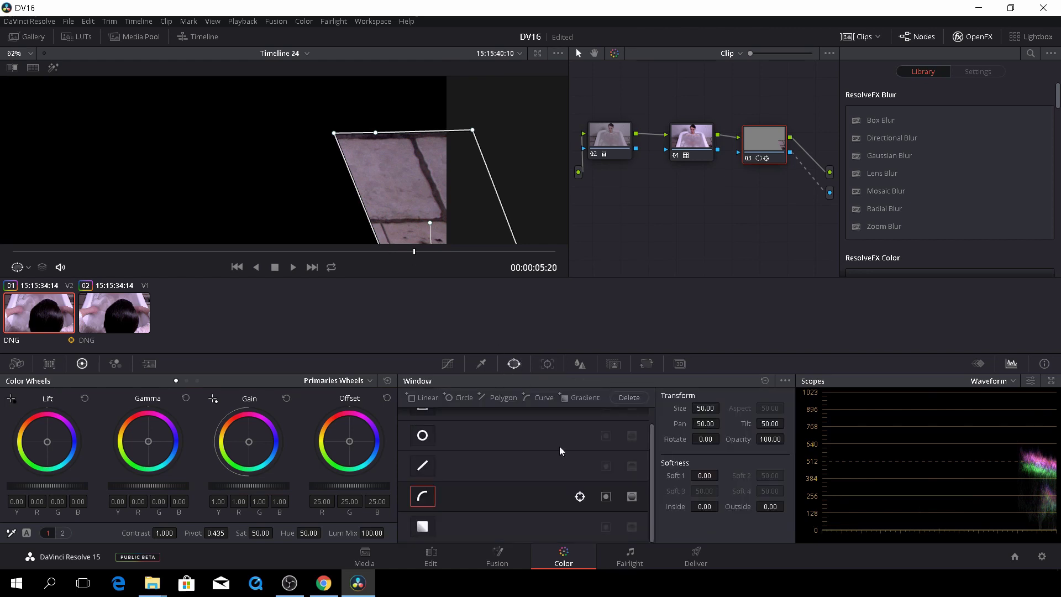
{"action": "left_click", "coordinate": [606, 496]}
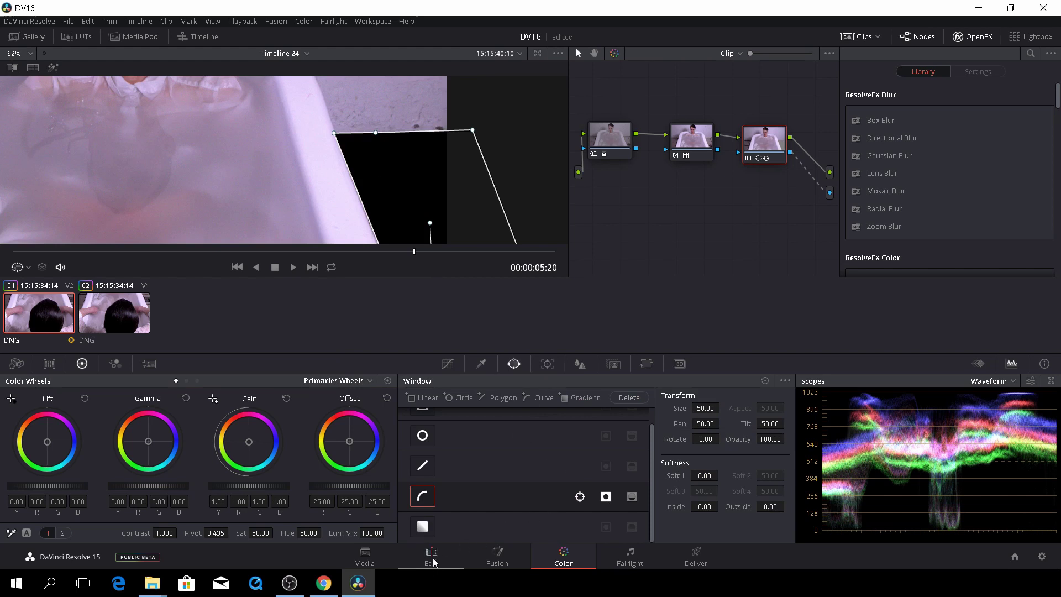
- Re-enable the Video 1 clip on the Edit page and flip it horizontally in the Inspector
{"action": "left_click", "coordinate": [432, 559]}
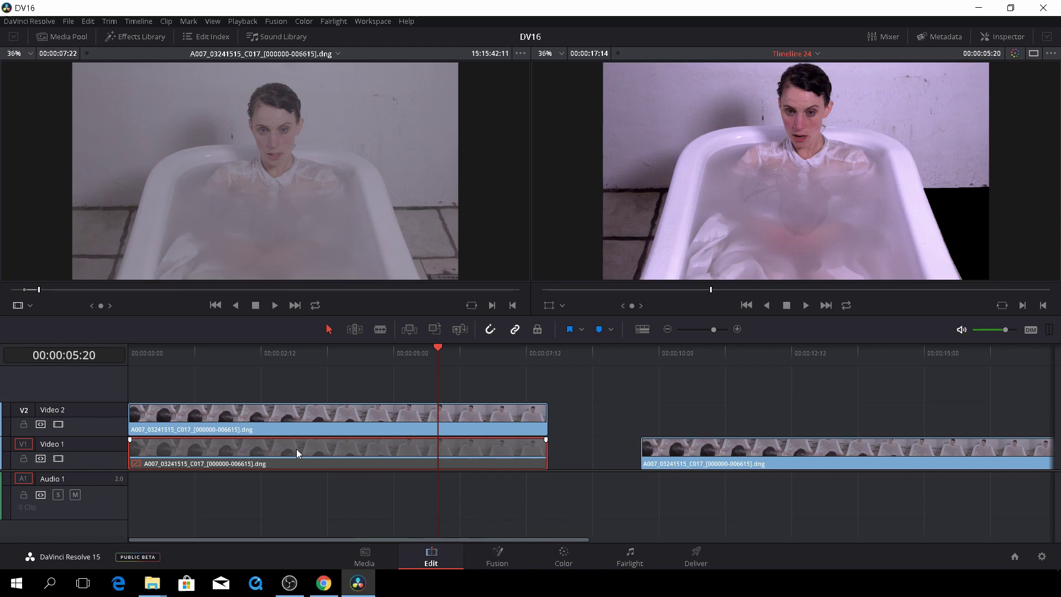
{"action": "key", "text": "d"}
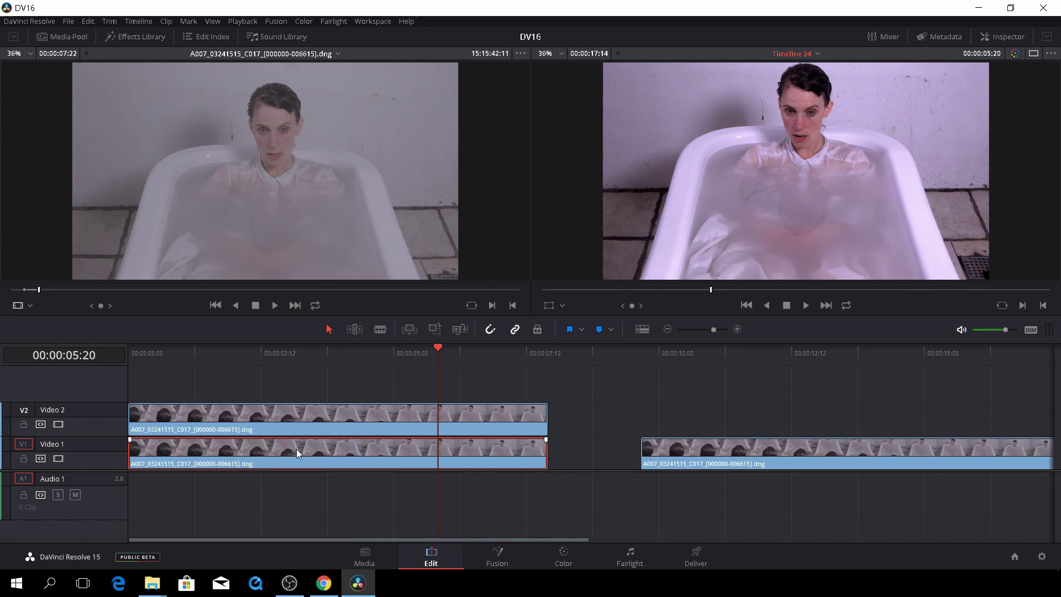
{"action": "left_click", "coordinate": [1006, 36]}
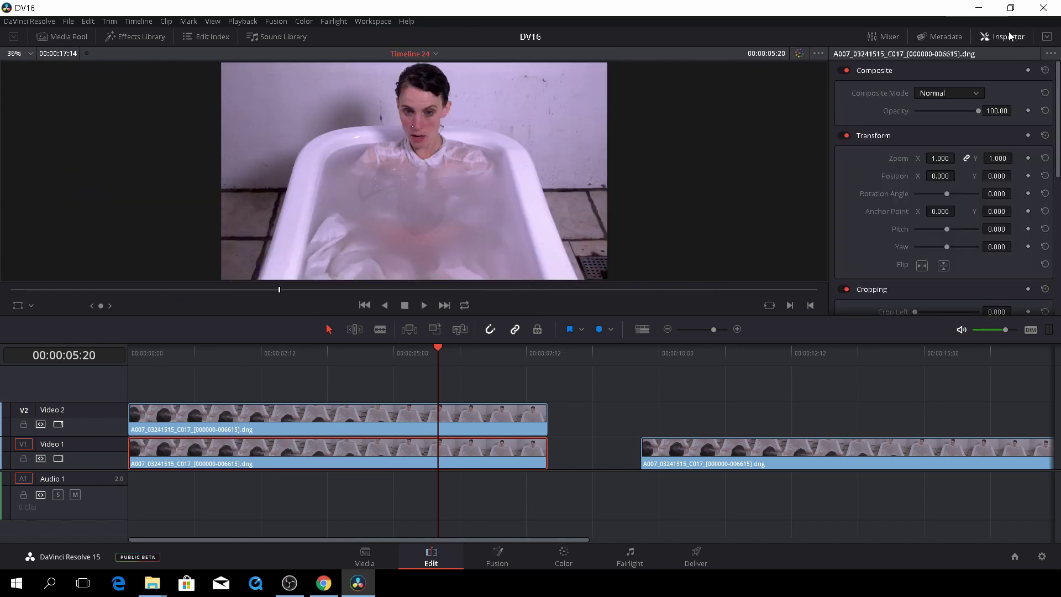
{"action": "left_click", "coordinate": [922, 266]}
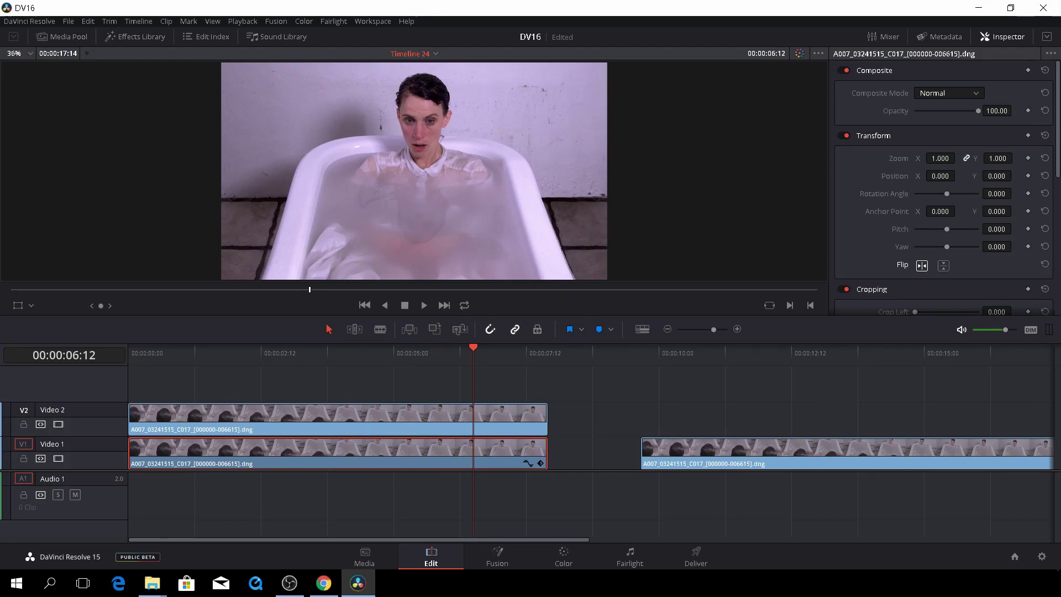
- Set the flipped clip to Zoom 1.050 and Position X -22, then review playback into the second clip
{"action": "left_click_drag", "start_coordinate": [940, 158], "coordinate": [926, 177]}
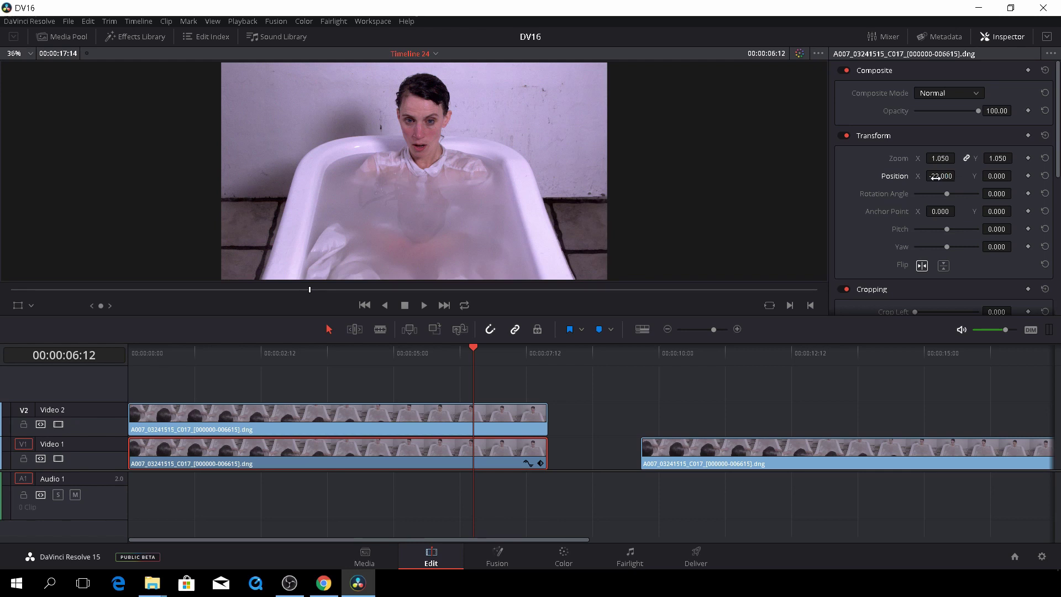
{"action": "key", "text": "space"}
{"action": "key", "text": "space"}
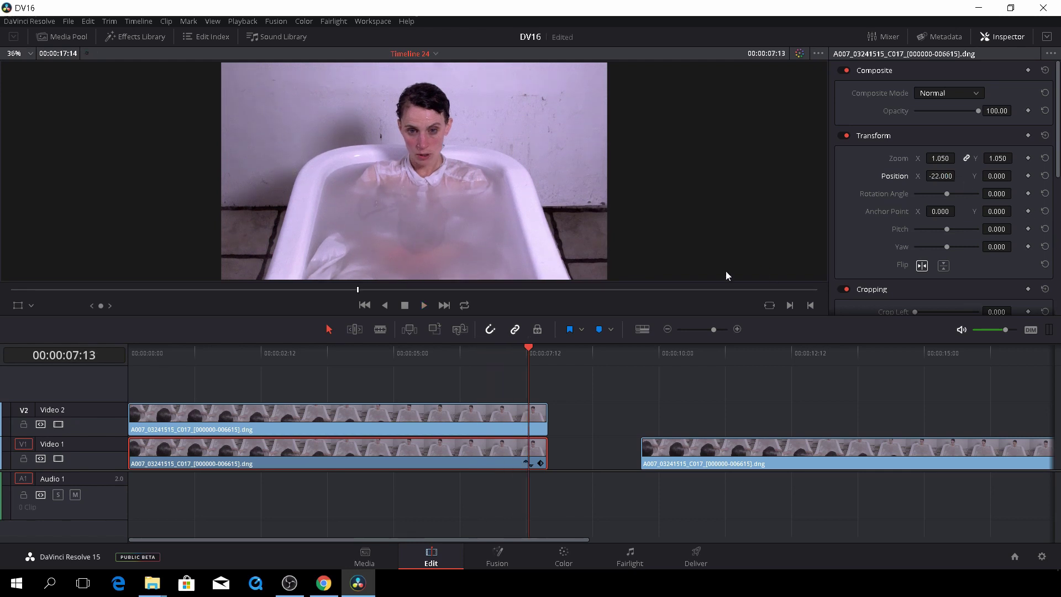
{"action": "key", "text": "Home"}
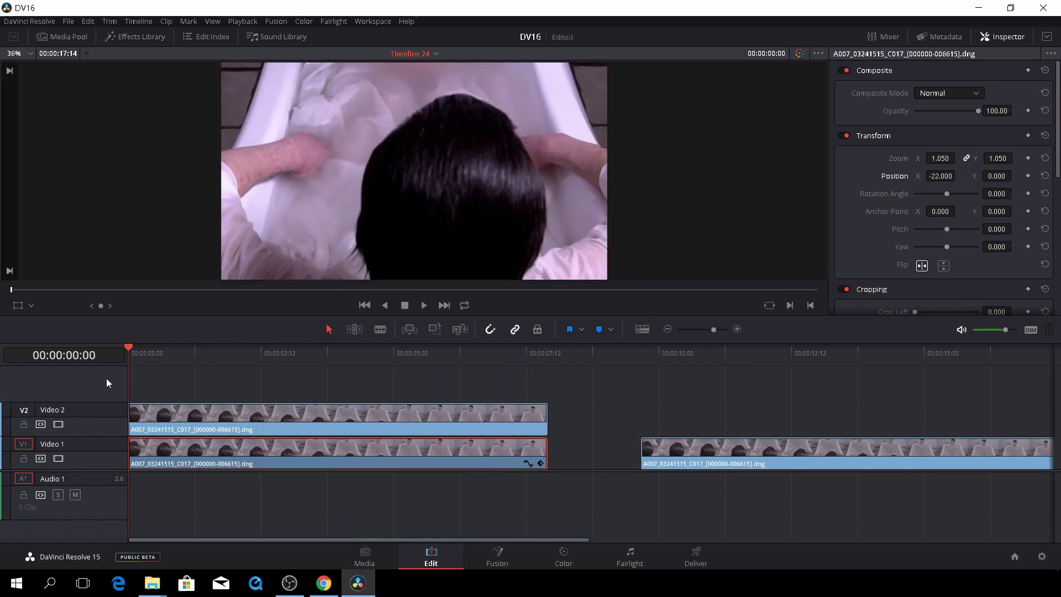
{"action": "key", "text": "space"}
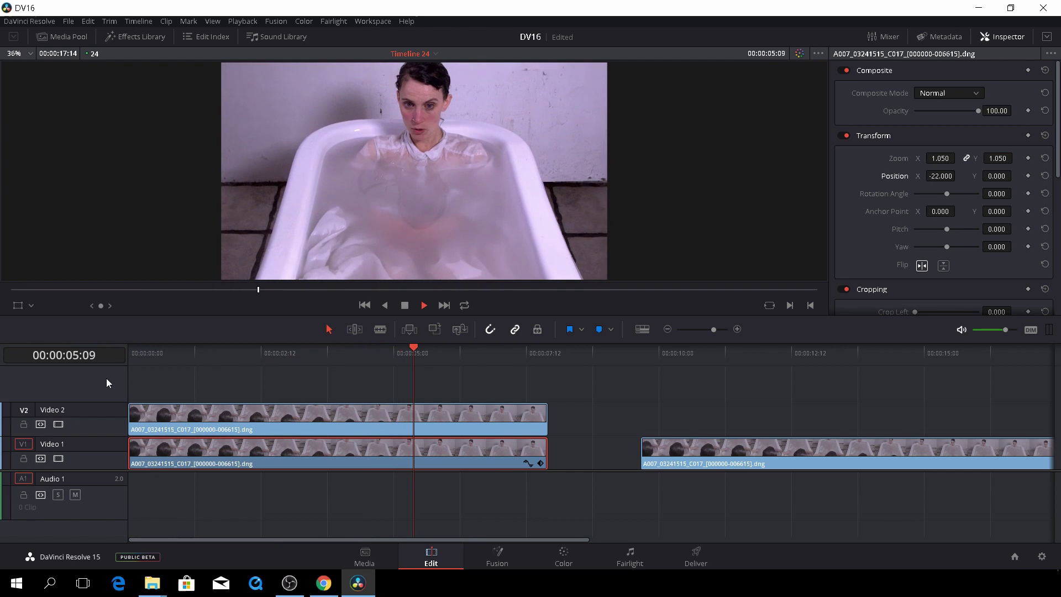
{"action": "key", "text": "space"}
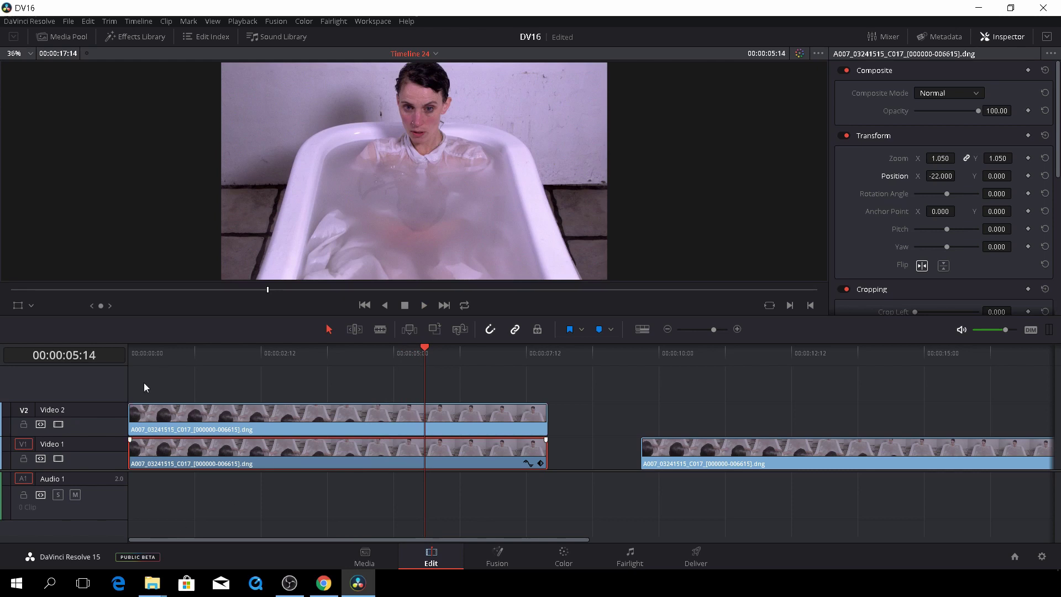
{"action": "left_click", "coordinate": [652, 362]}
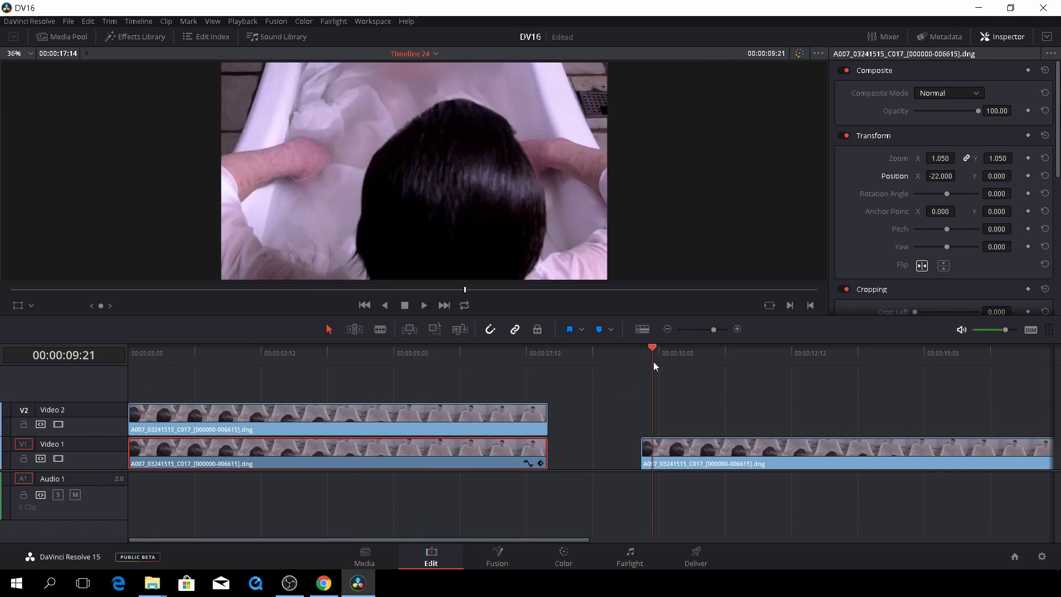
{"action": "left_click_drag", "start_coordinate": [653, 361], "coordinate": [761, 367]}
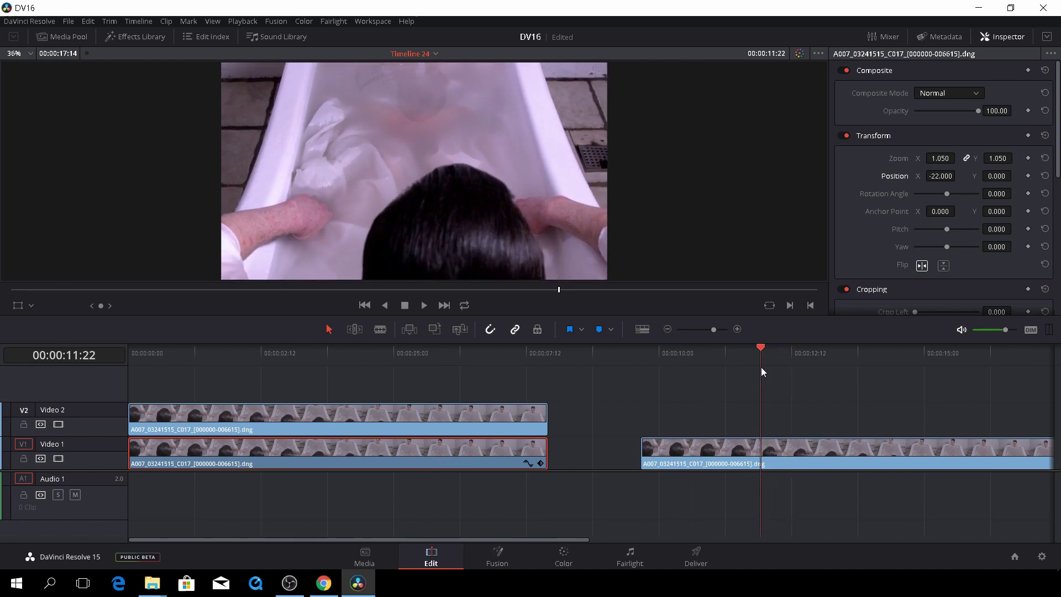